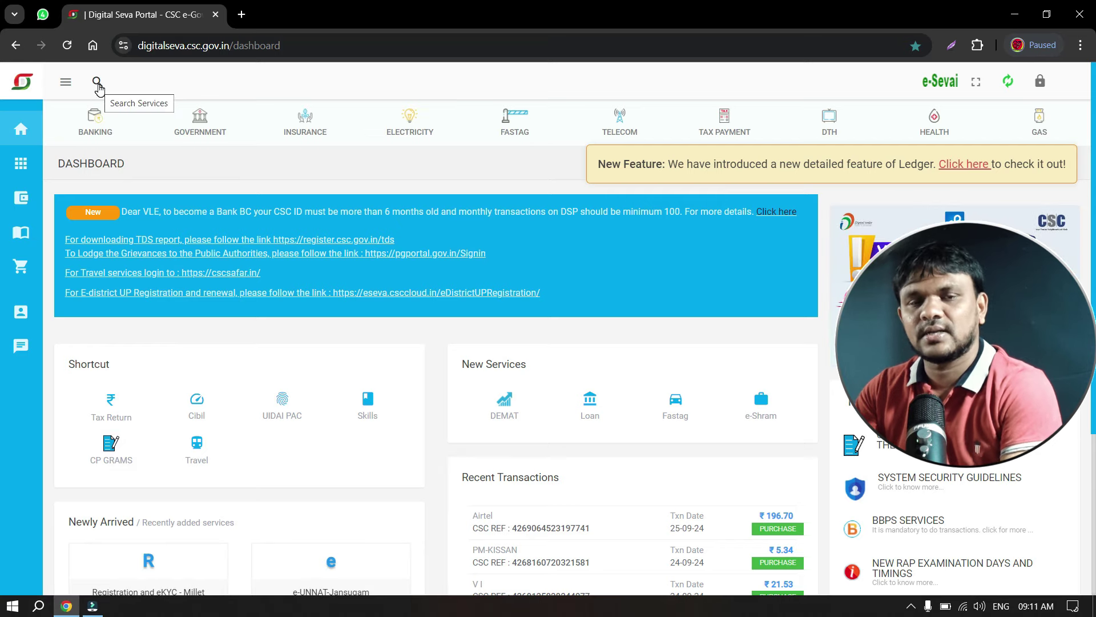
- Open the CPGRAMS grievance portal from the CP GRAMS dashboard shortcut and view its login options
click(117, 455)
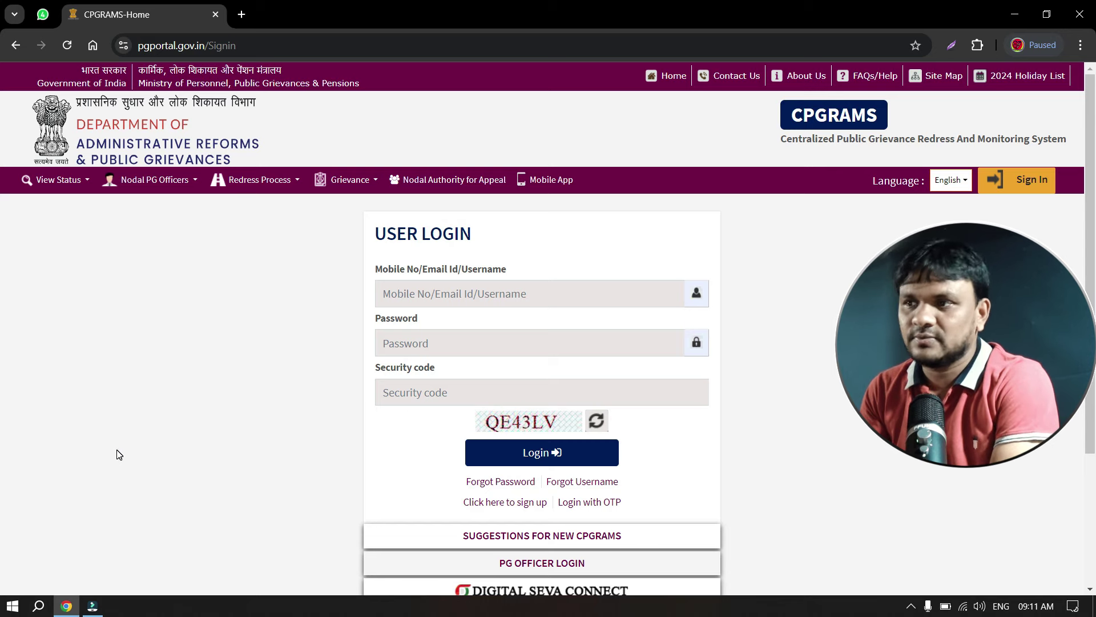
scroll(127, 471, down, 1)
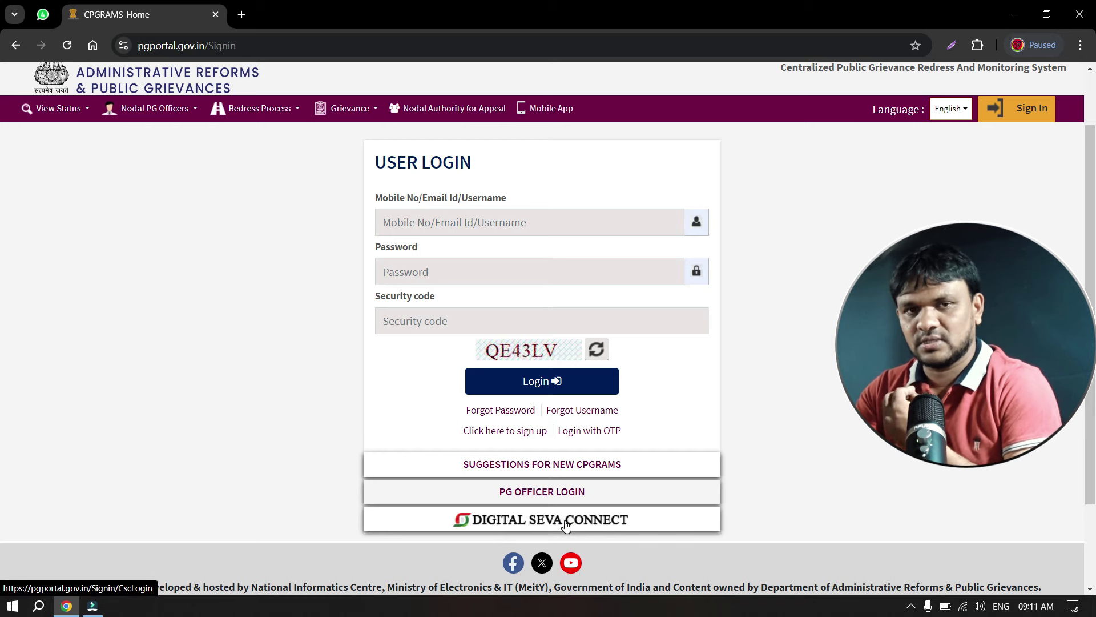
scroll(566, 524, up, 1)
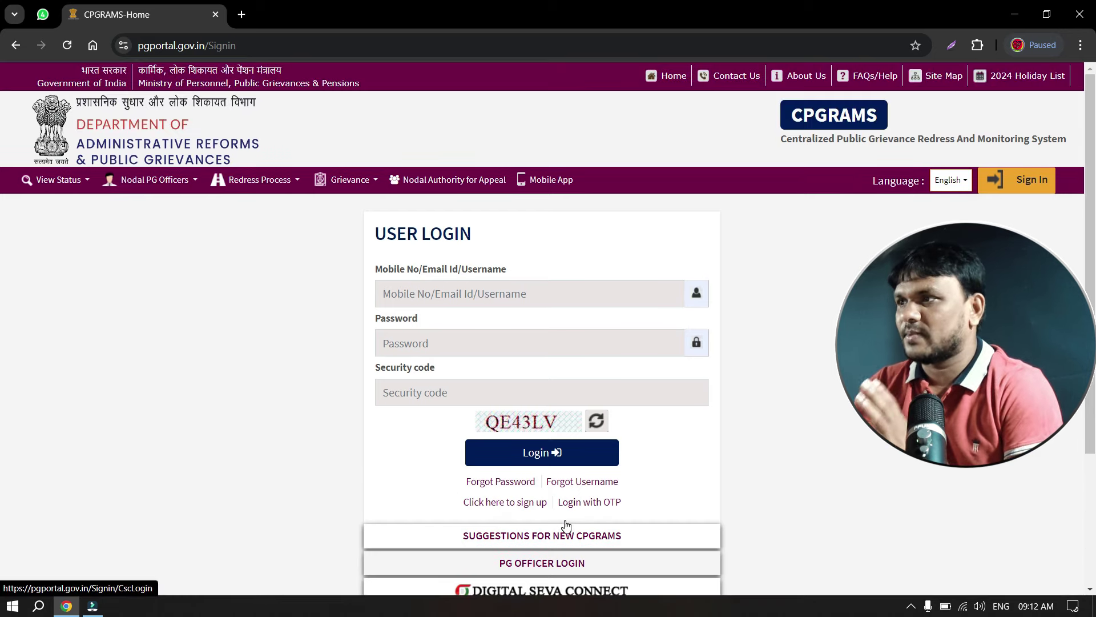
- Open the sign-up registration form from the sign-in page, review its fields and return to the user login page
click(1038, 188)
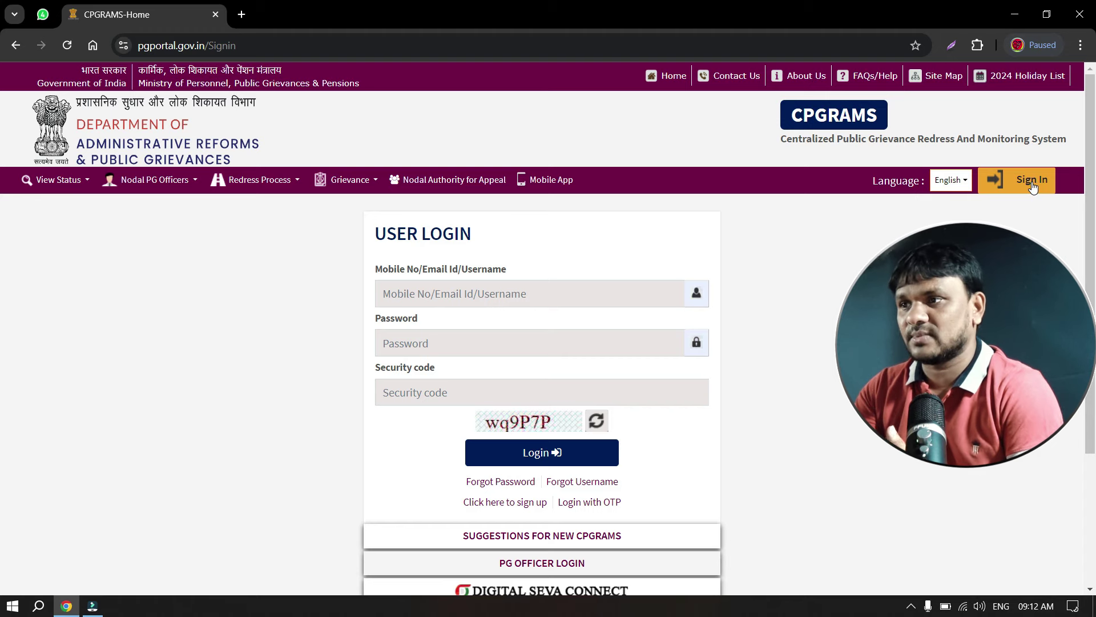
scroll(487, 435, down, 1)
click(520, 437)
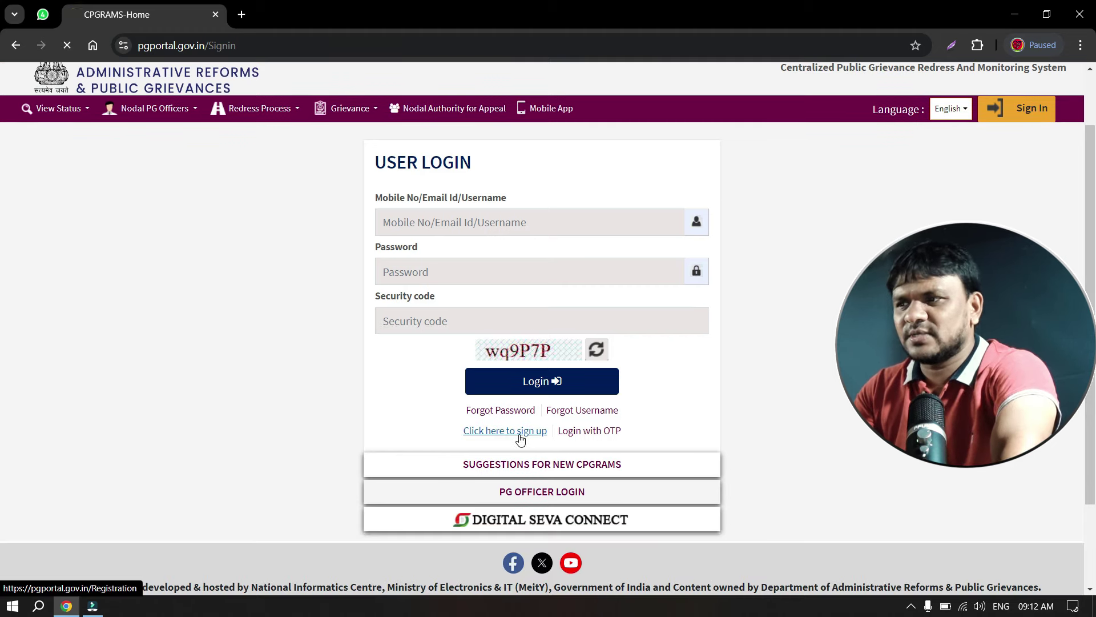
scroll(454, 422, down, 1)
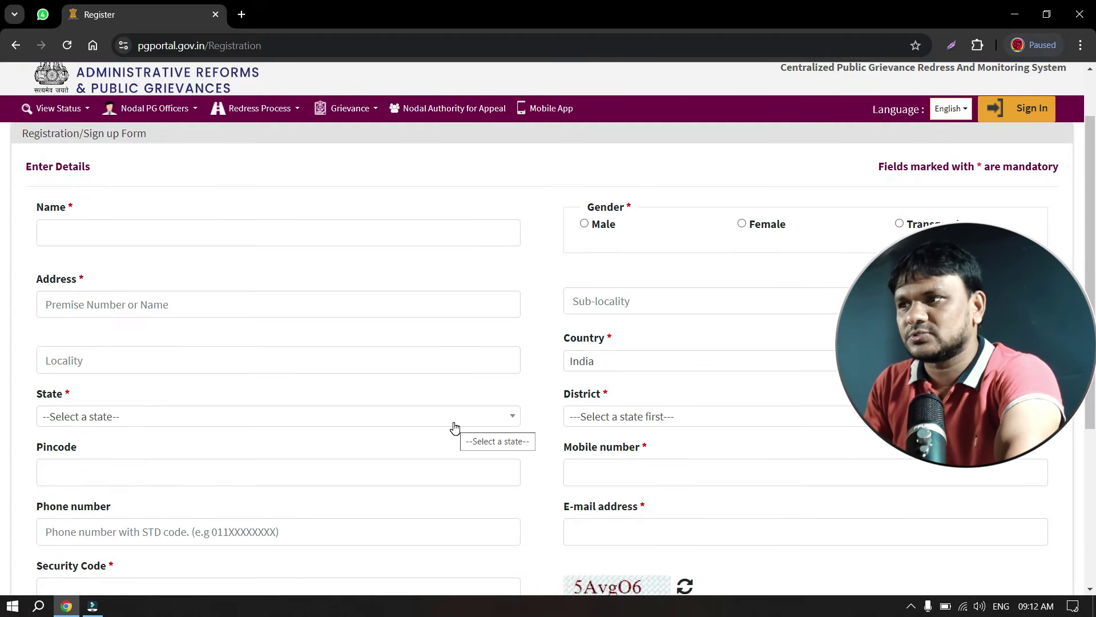
scroll(454, 434, down, 4)
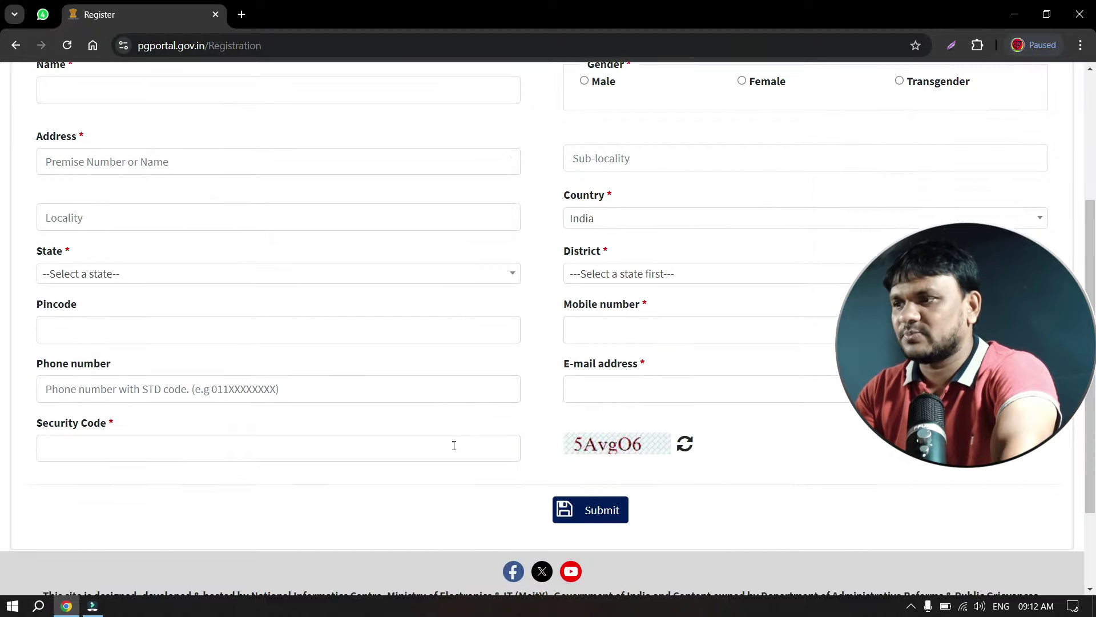
scroll(454, 448, up, 3)
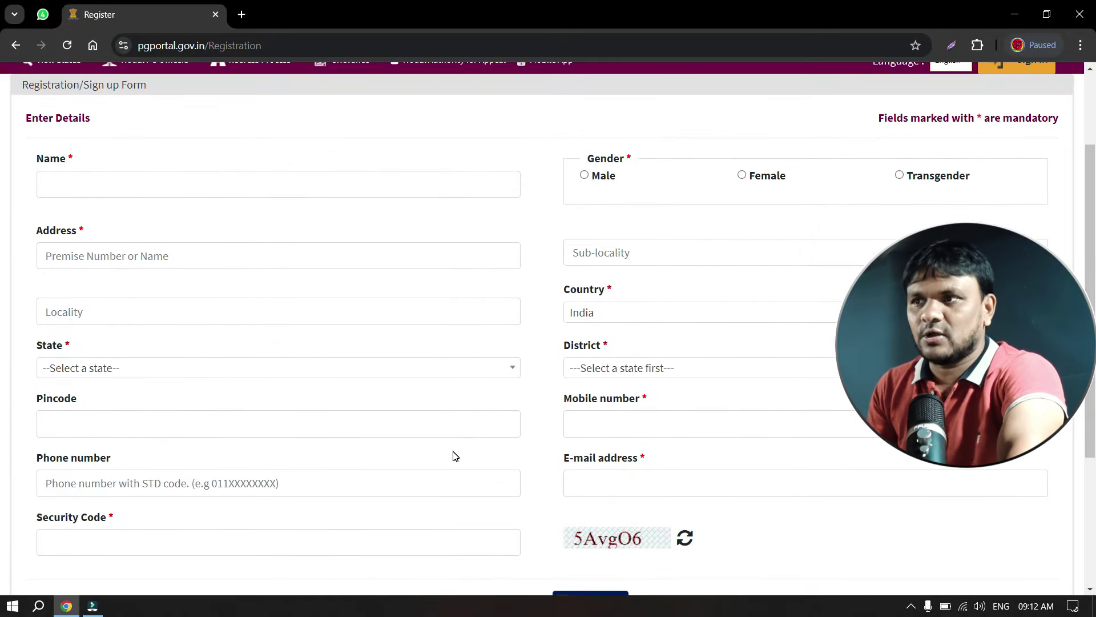
key(alt+Left)
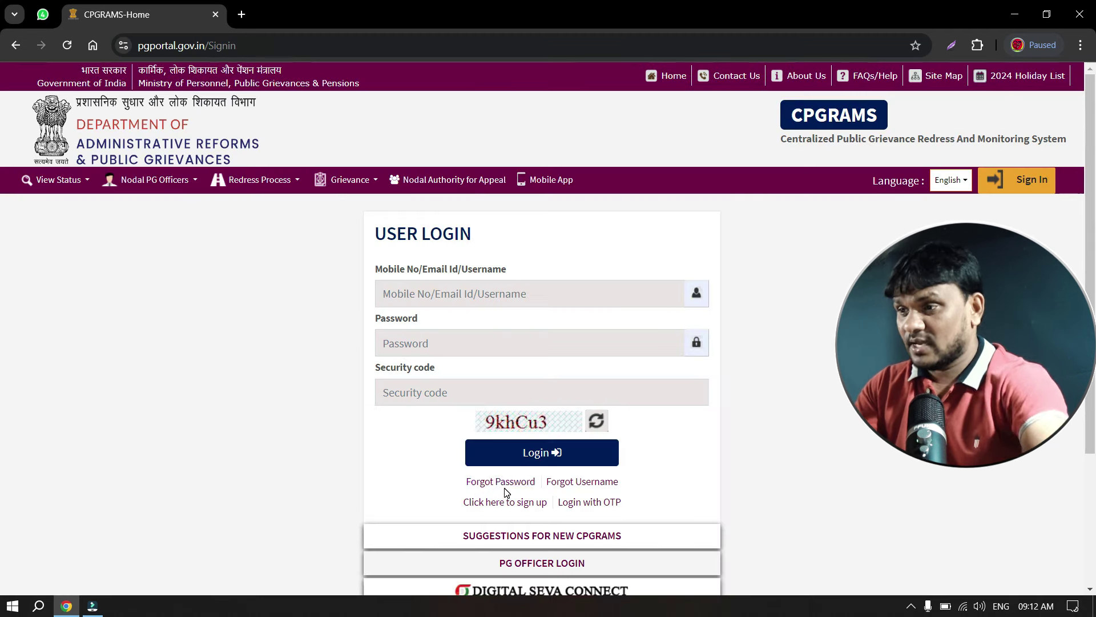
- Sign in through Digital Seva Connect and start lodging a public grievance
scroll(502, 491, down, 1)
click(555, 525)
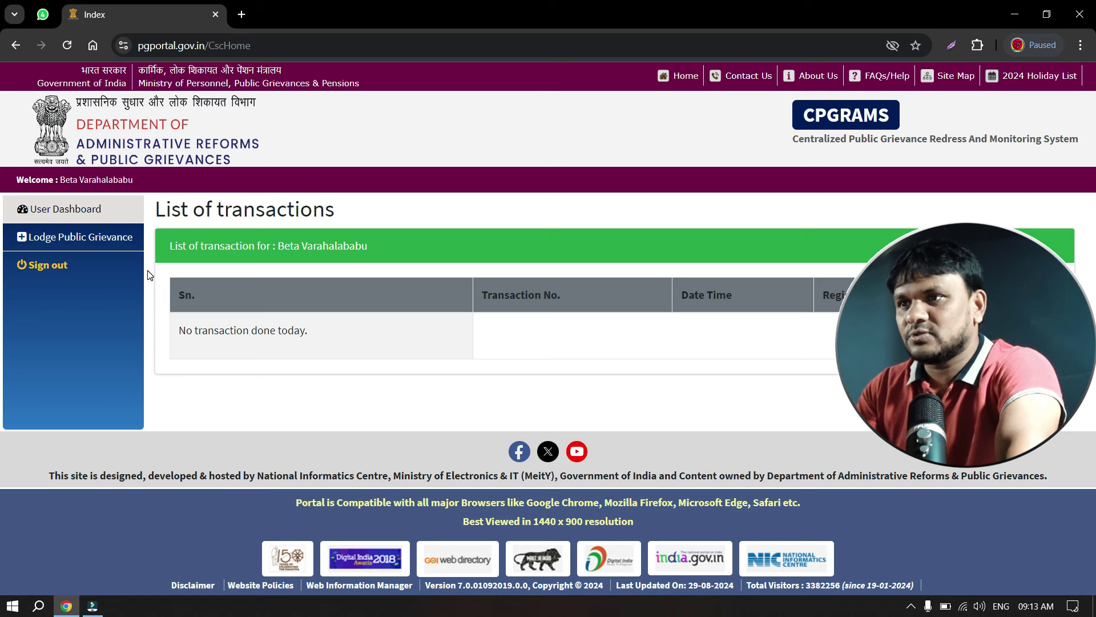
click(78, 245)
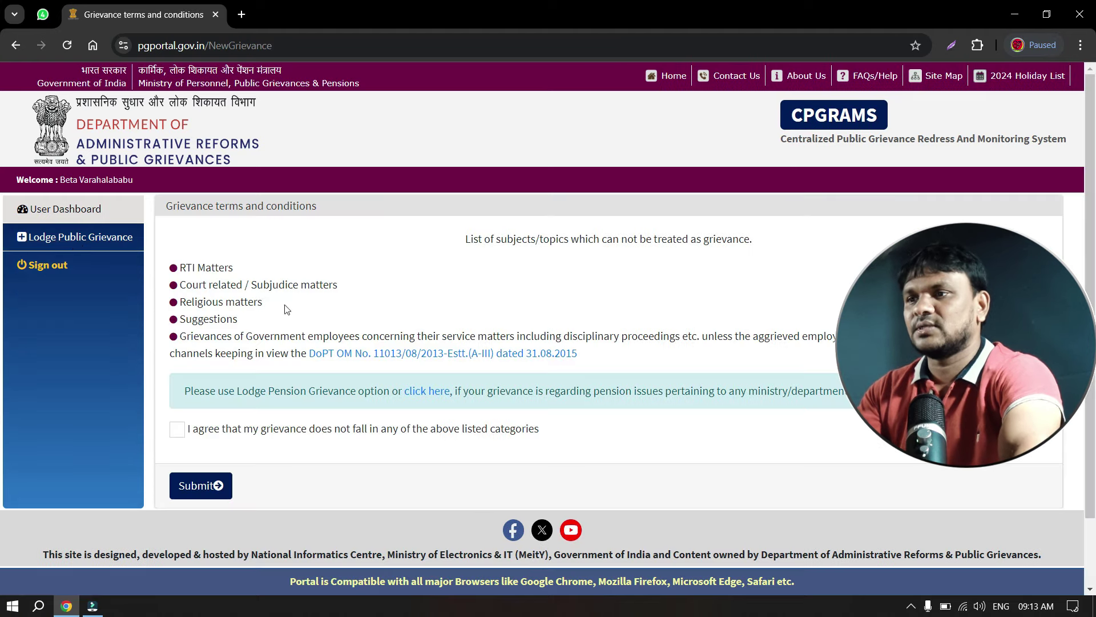
- Agree that the grievance does not fall in any of the listed excluded categories and submit the terms and conditions
scroll(312, 321, down, 1)
click(177, 357)
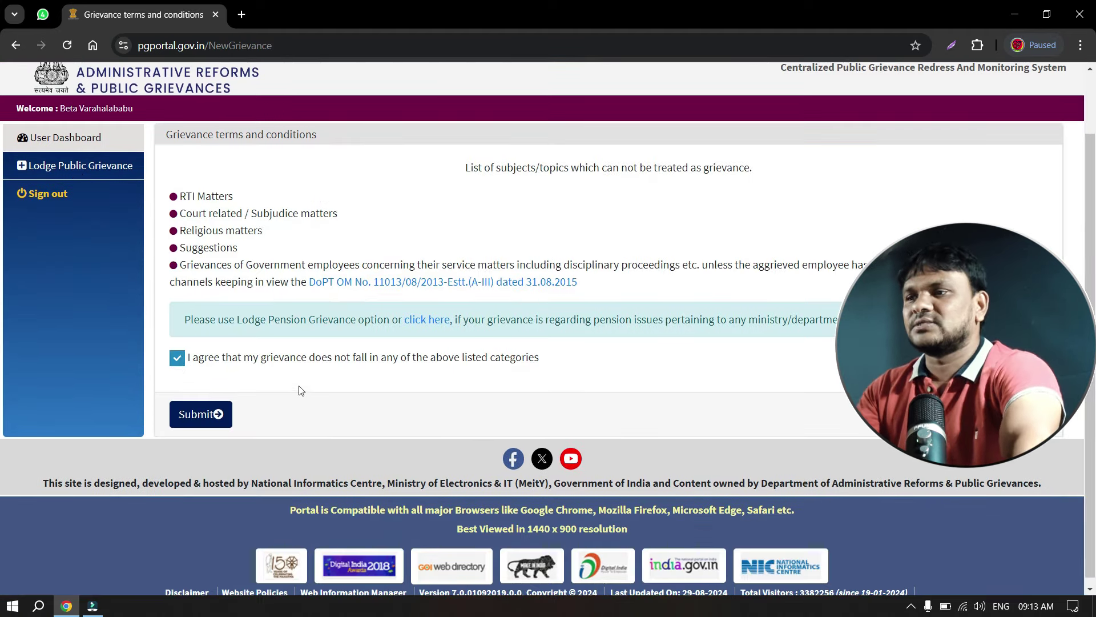
click(217, 421)
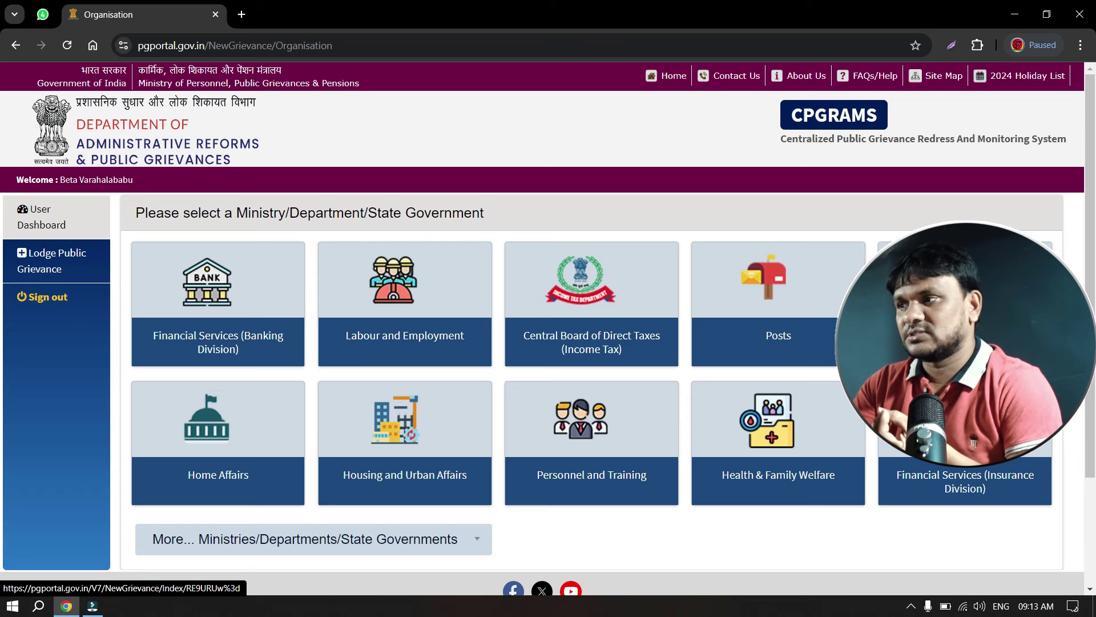
- Look through the additional ministries, departments and state governments and choose Unique Identification Authority of India
scroll(706, 455, down, 1)
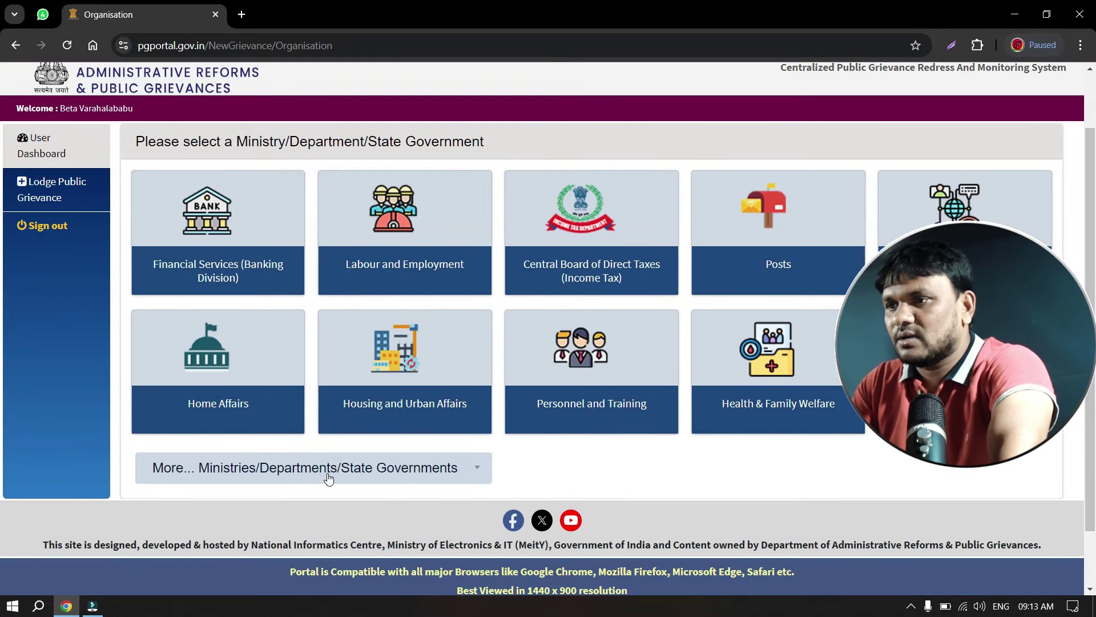
click(365, 476)
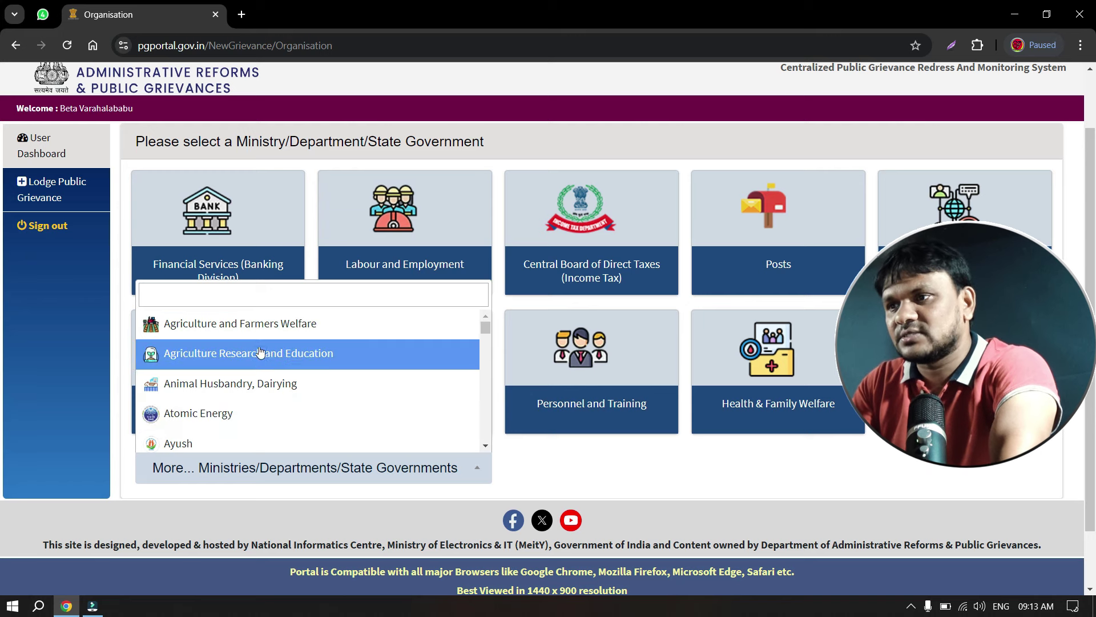
scroll(269, 400, down, 1)
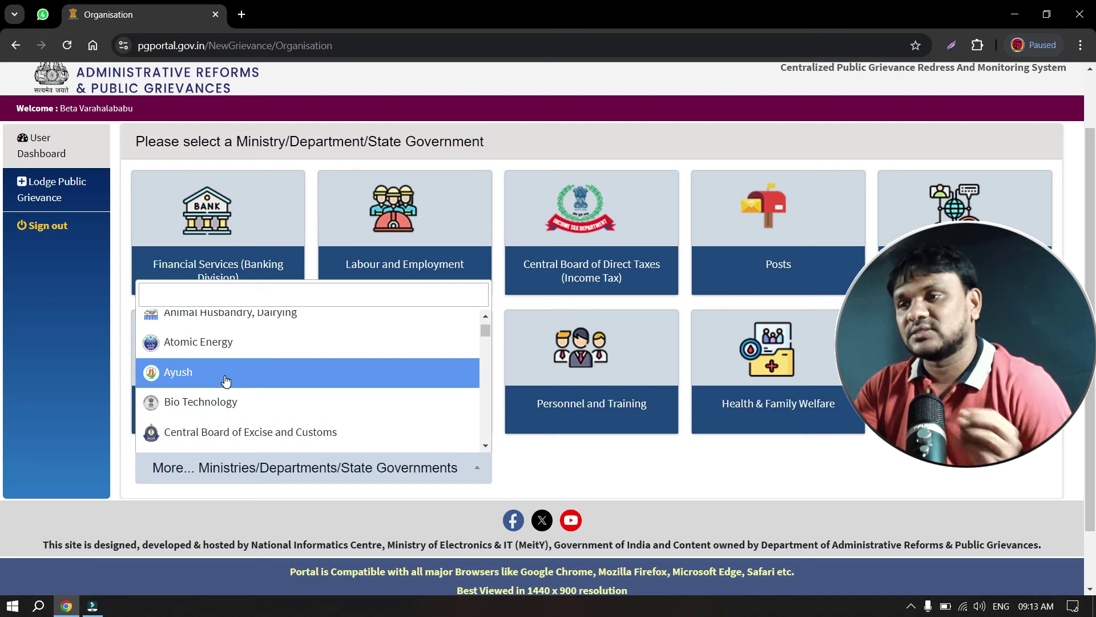
scroll(226, 381, down, 1)
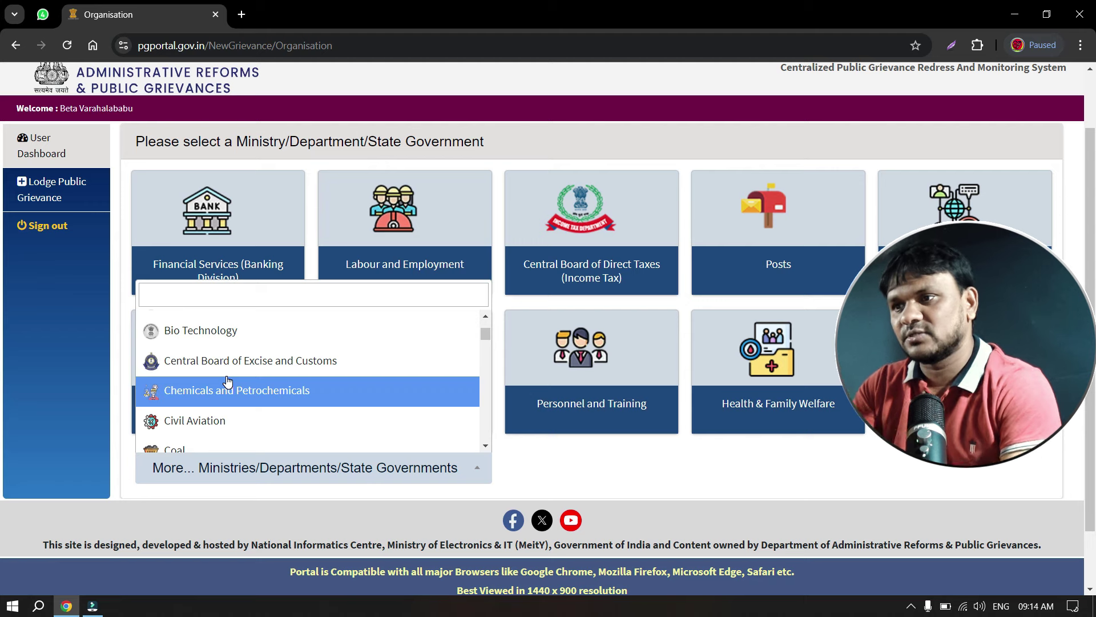
scroll(231, 416, down, 10)
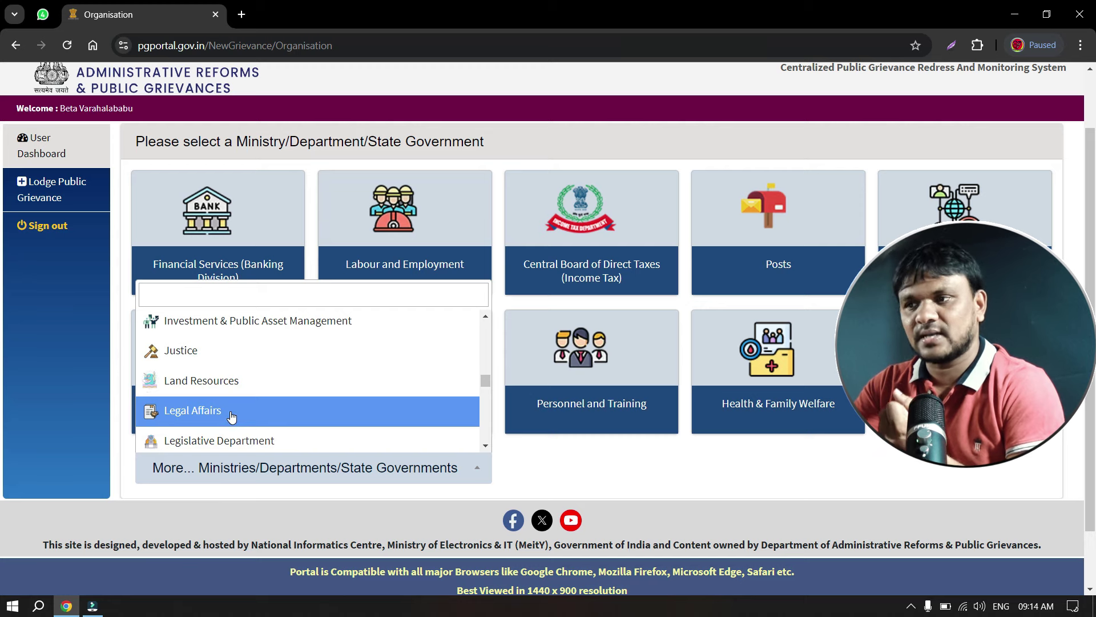
scroll(232, 417, down, 5)
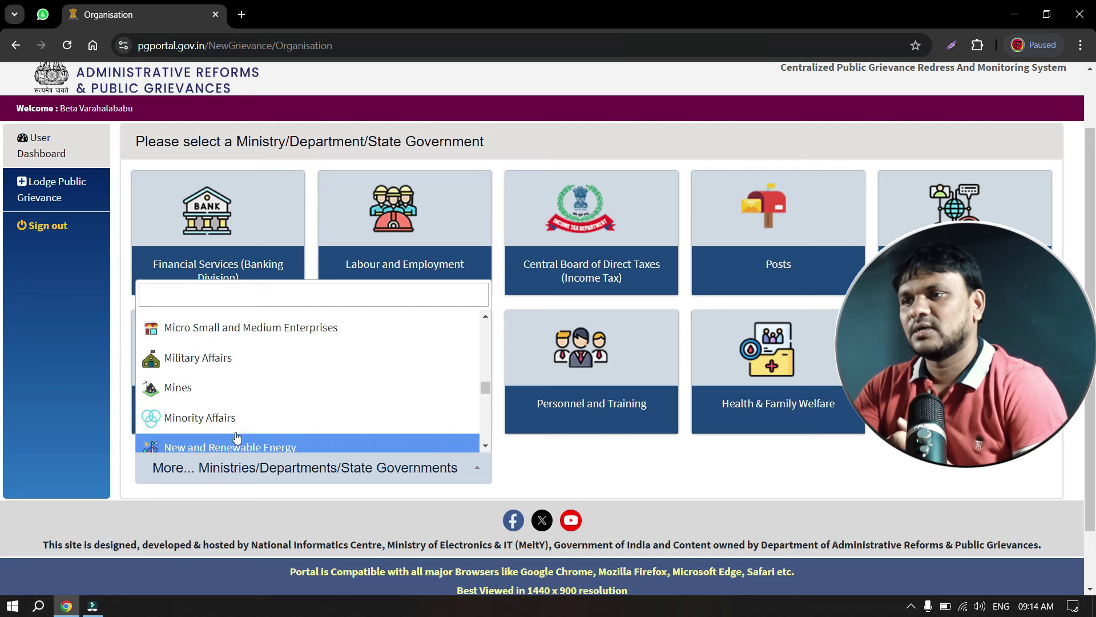
scroll(237, 437, down, 9)
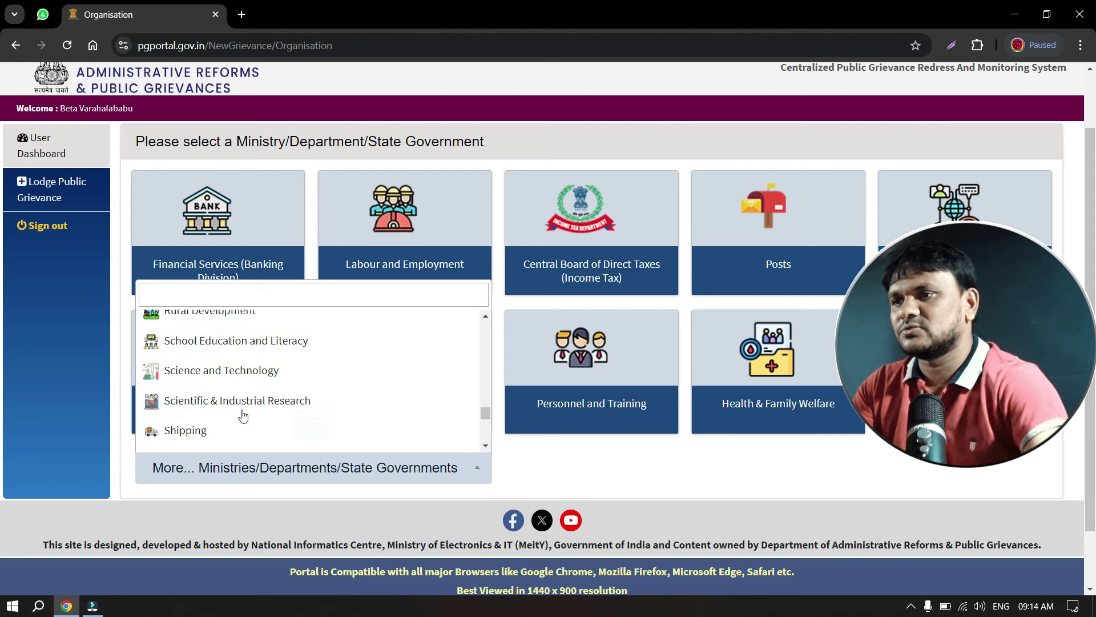
scroll(240, 417, up, 4)
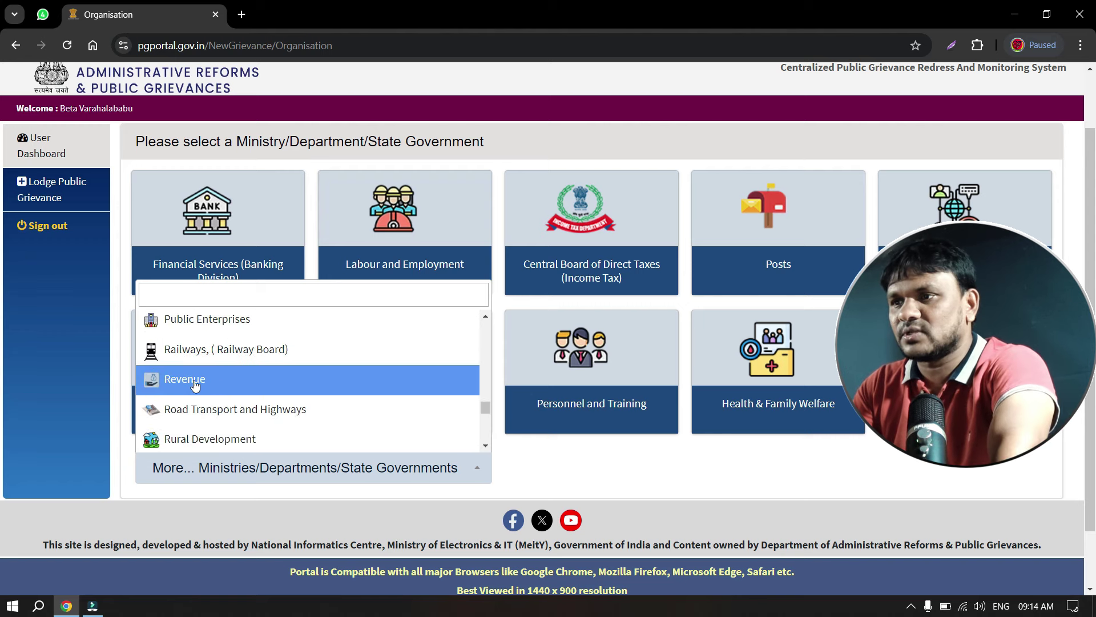
scroll(240, 393, down, 2)
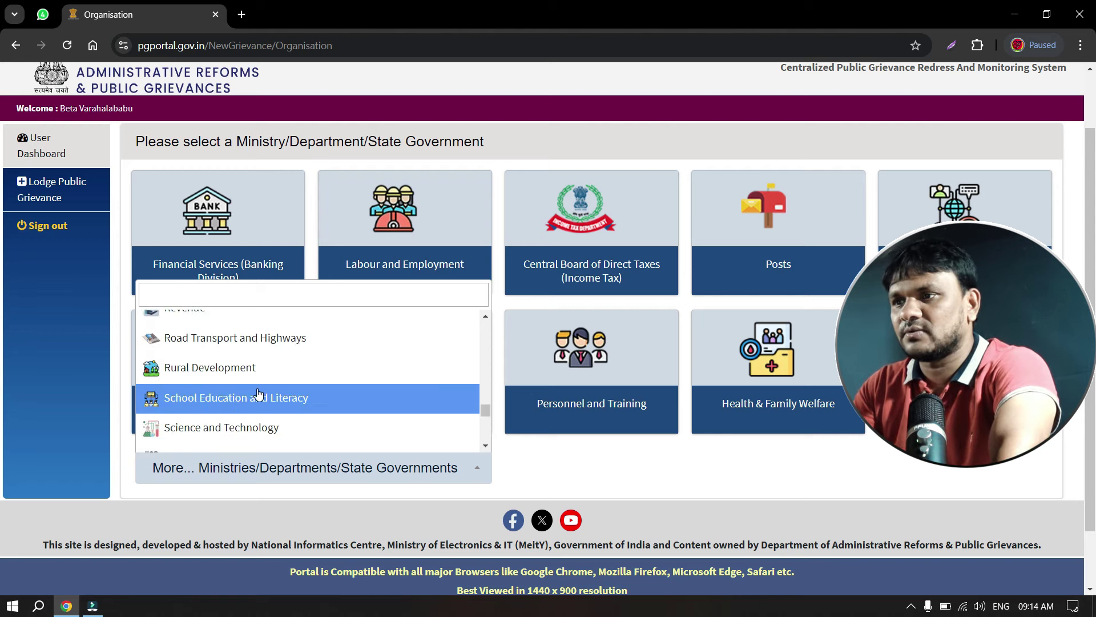
scroll(258, 394, up, 2)
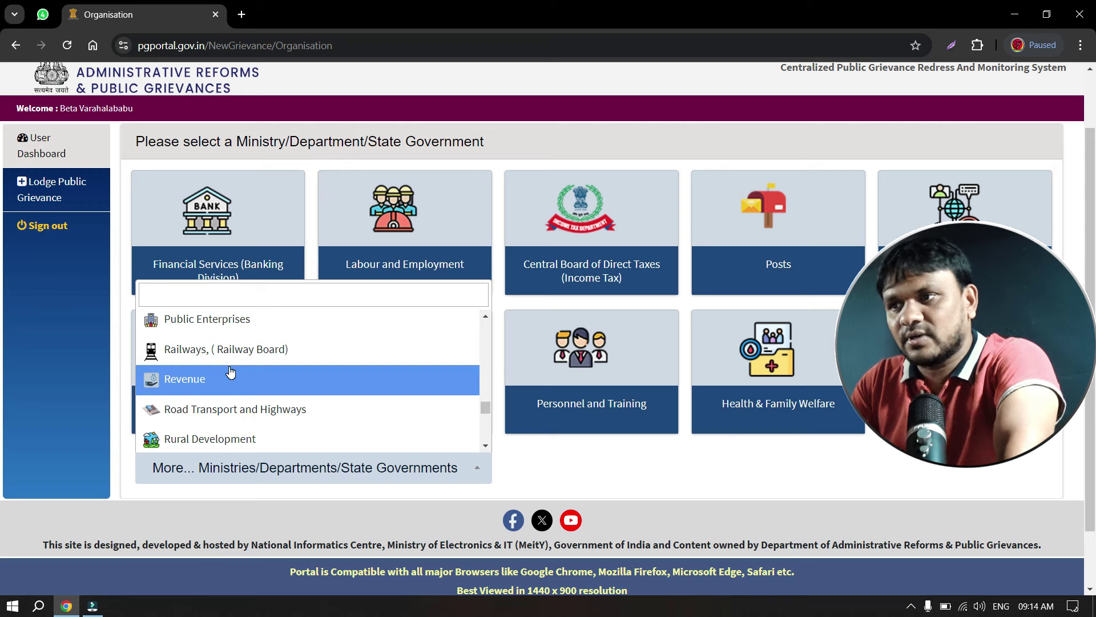
scroll(259, 399, down, 5)
scroll(262, 422, down, 10)
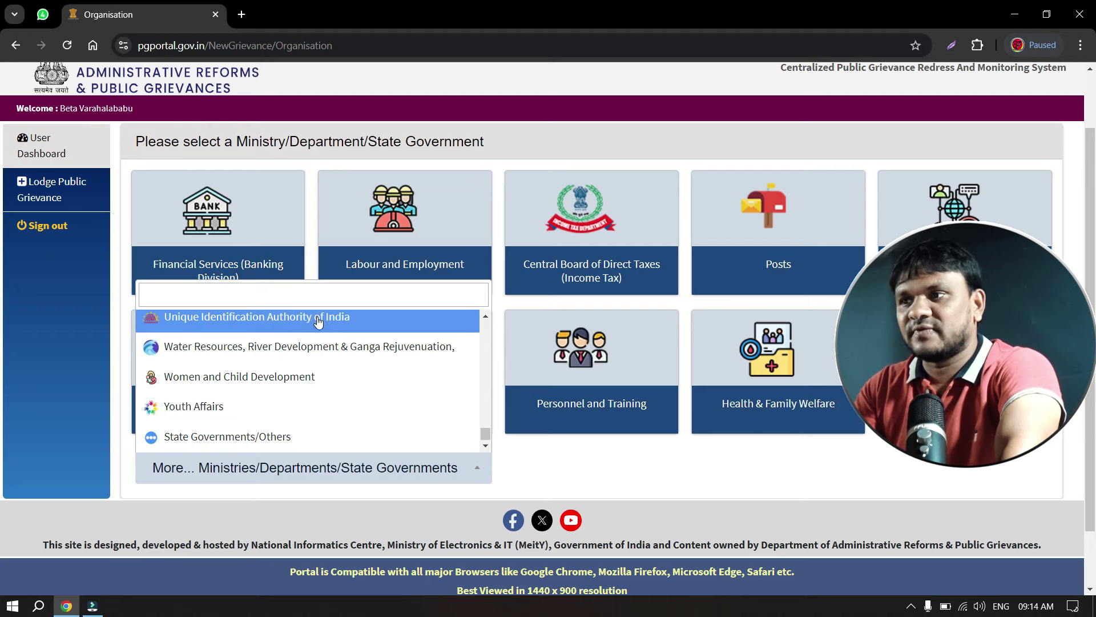
click(280, 330)
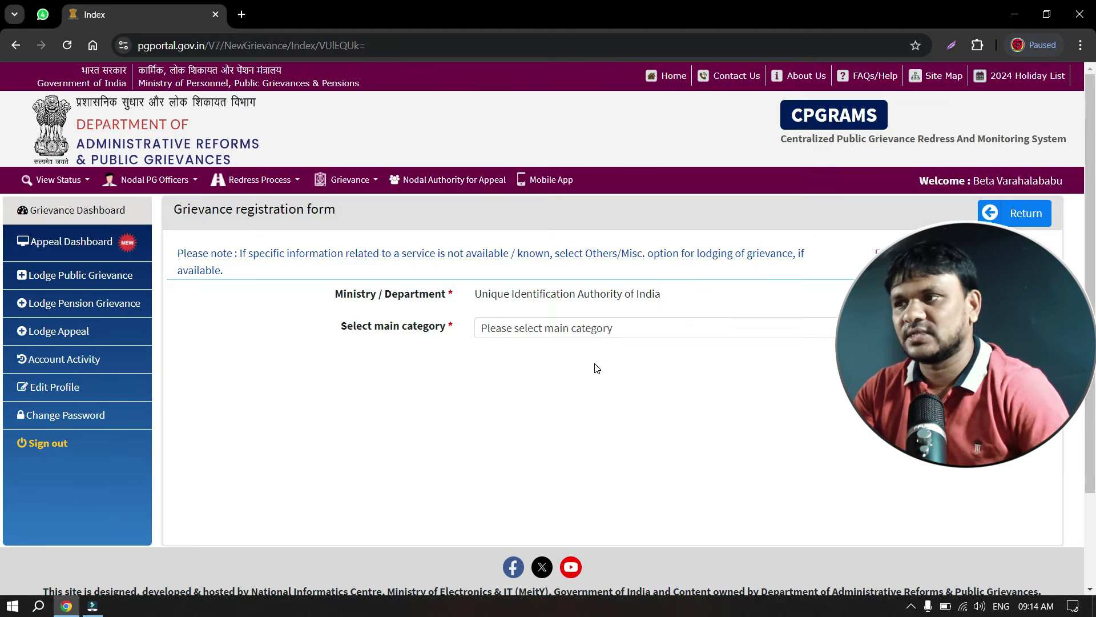
- Set the main category to Aadhaar Number related Issues and the next level category to Aadhaar suspension or inactive Aadhaaar
click(548, 334)
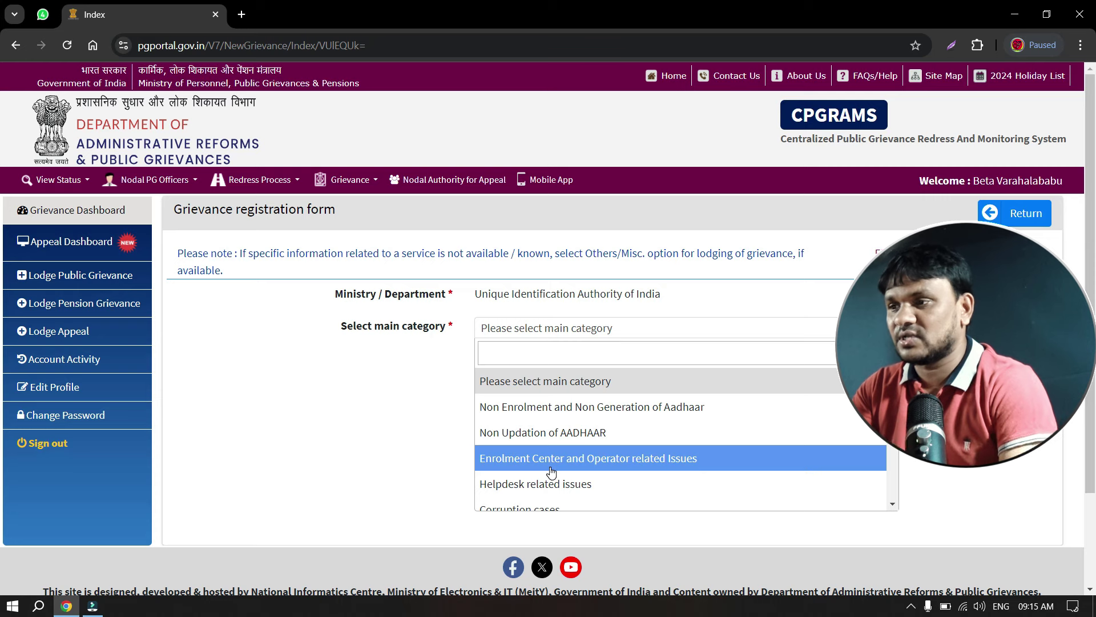
scroll(551, 471, down, 2)
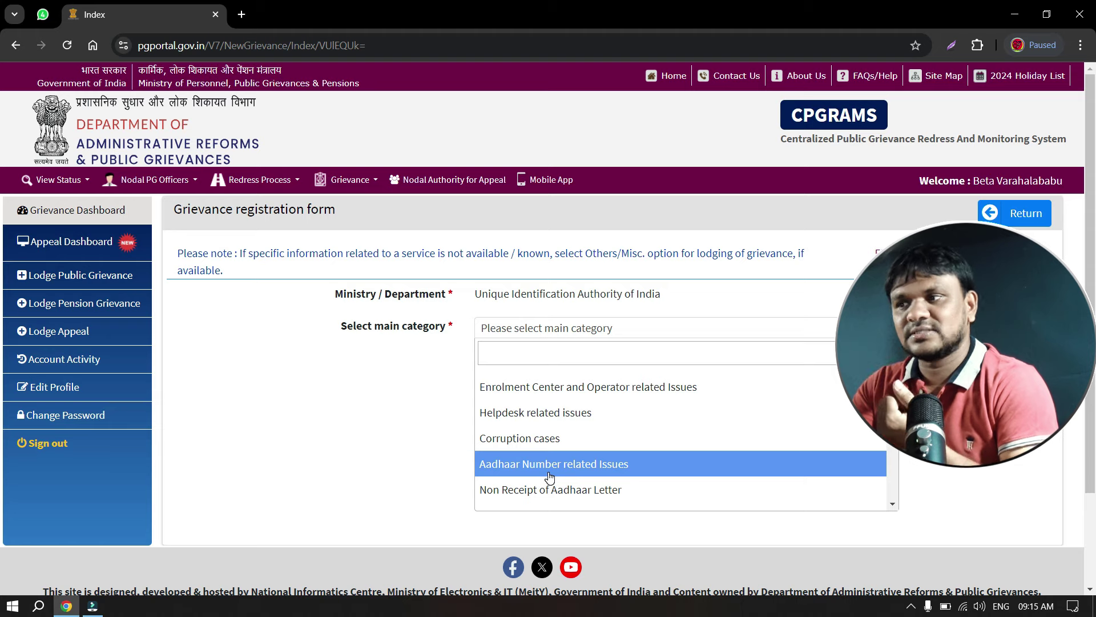
click(549, 471)
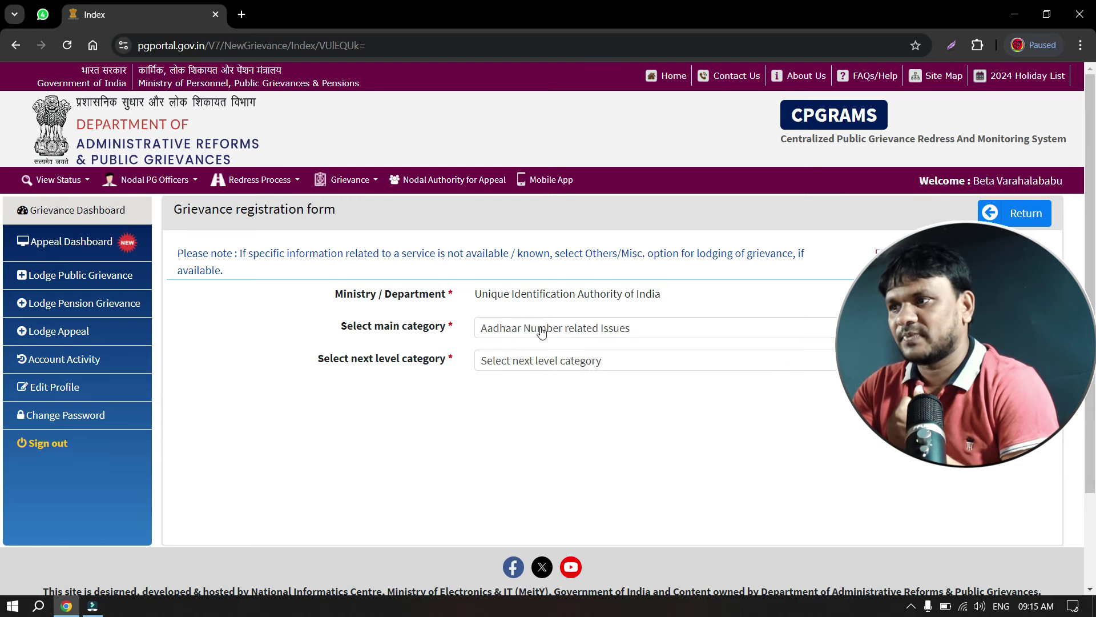
click(546, 366)
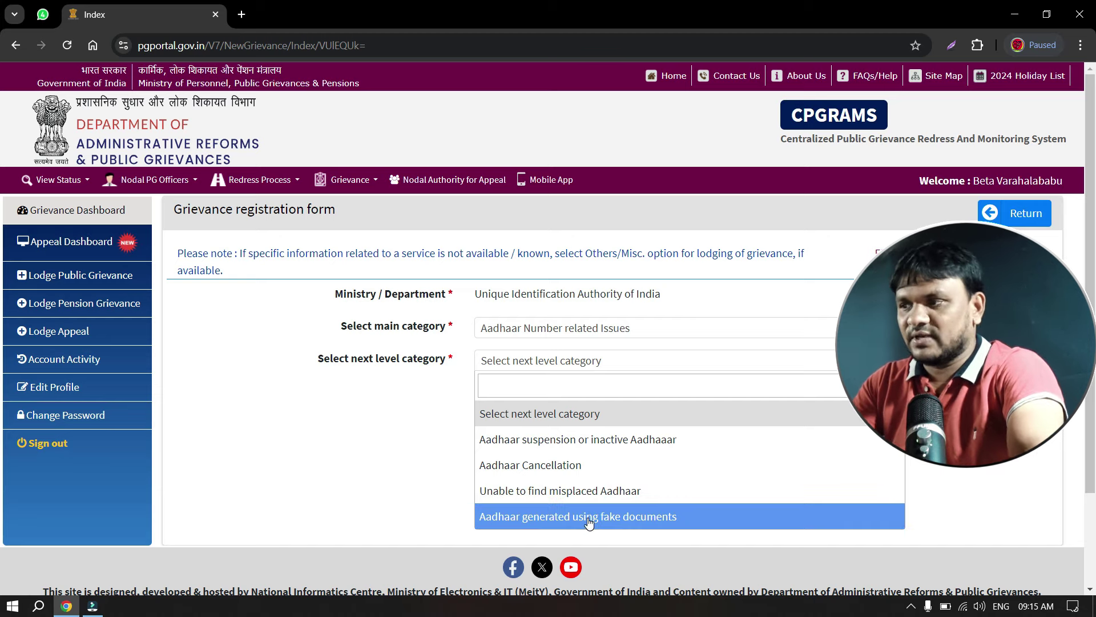
scroll(589, 521, down, 1)
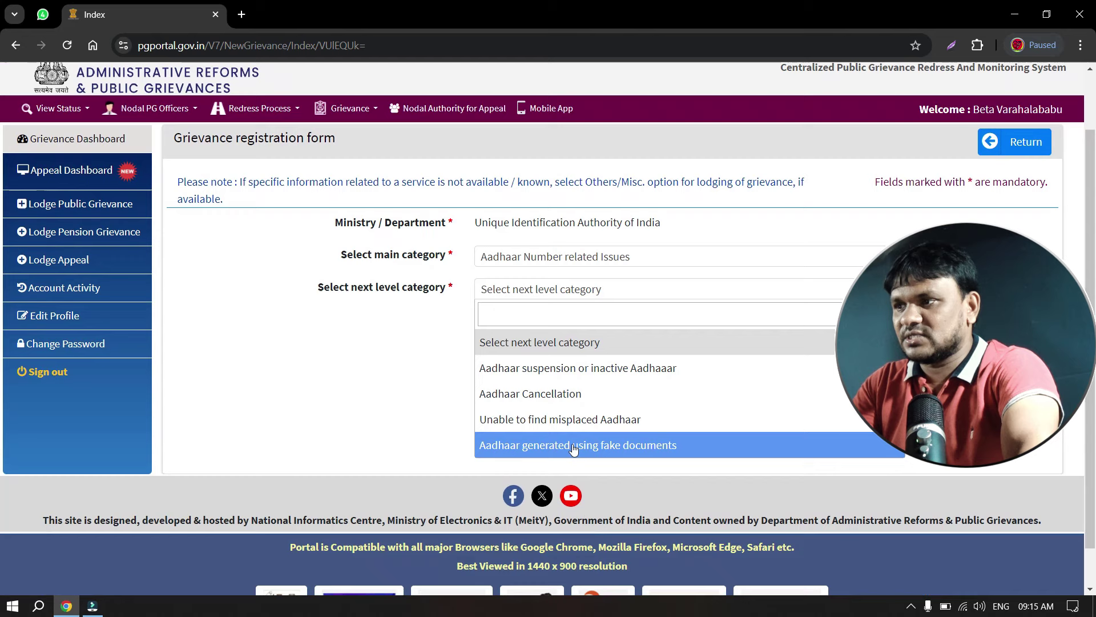
click(560, 372)
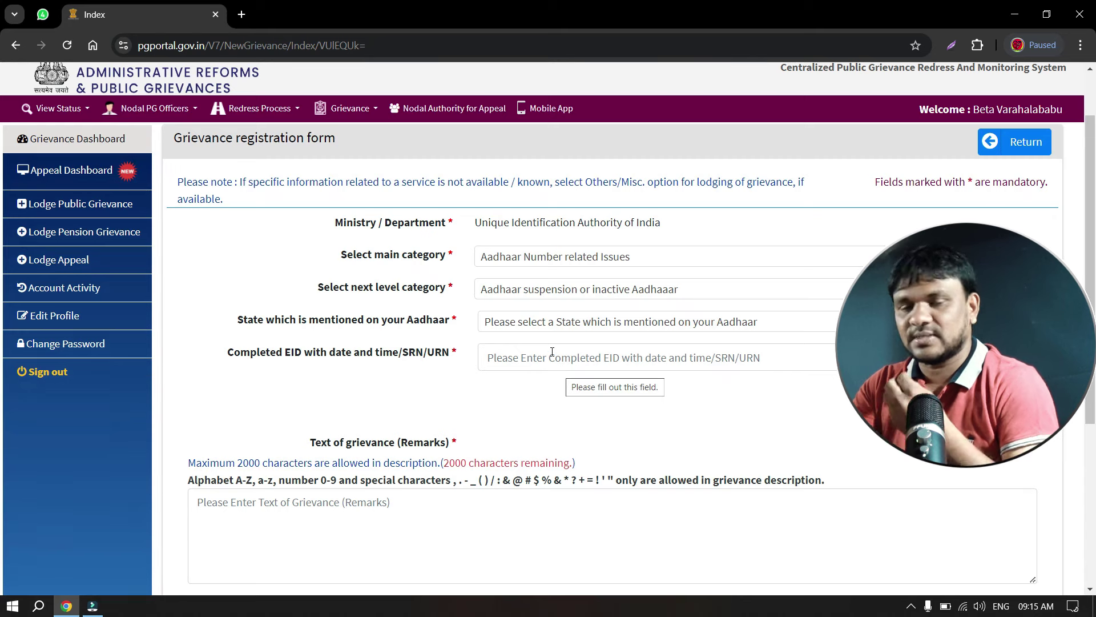
- Set the state mentioned on the Aadhaar to Andhra Pradesh and review the EID, grievance text and document attachment fields
click(541, 326)
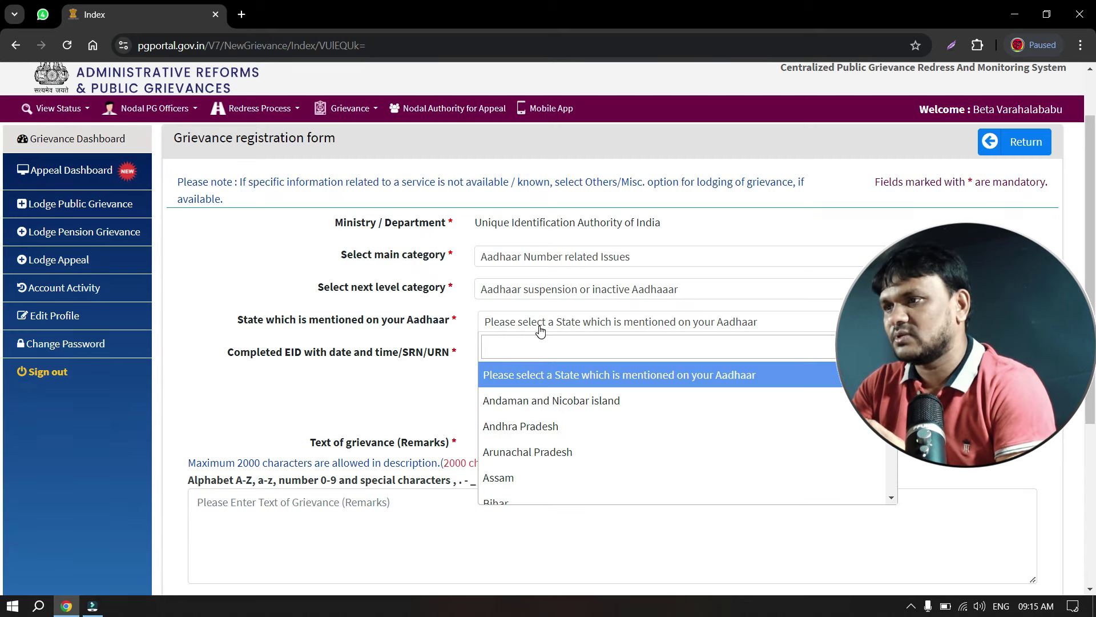
click(535, 432)
click(532, 359)
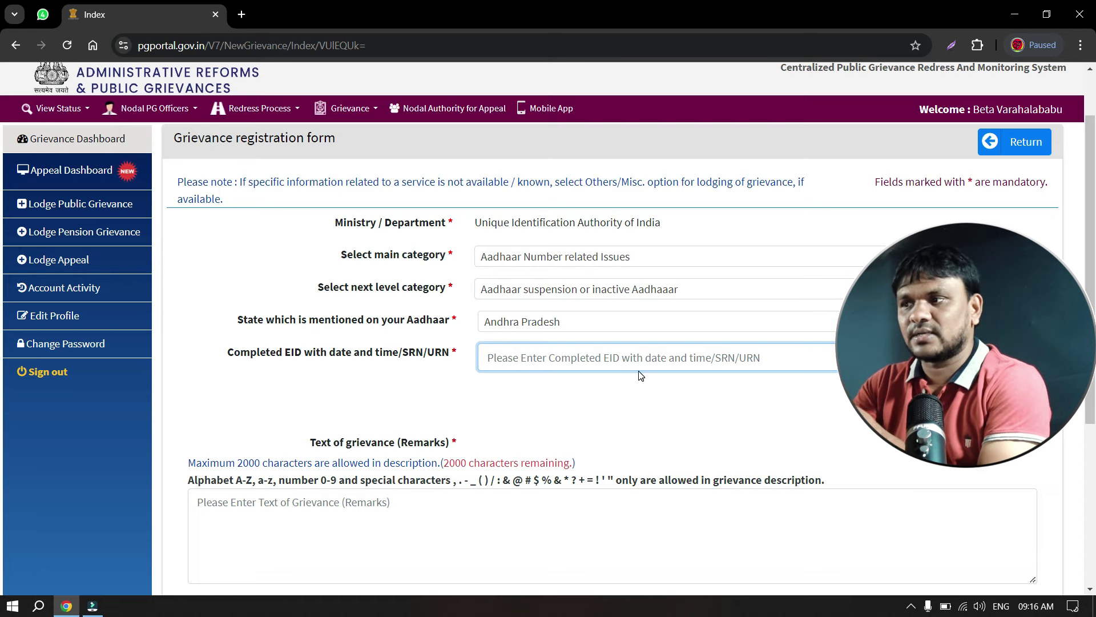
scroll(702, 548, down, 3)
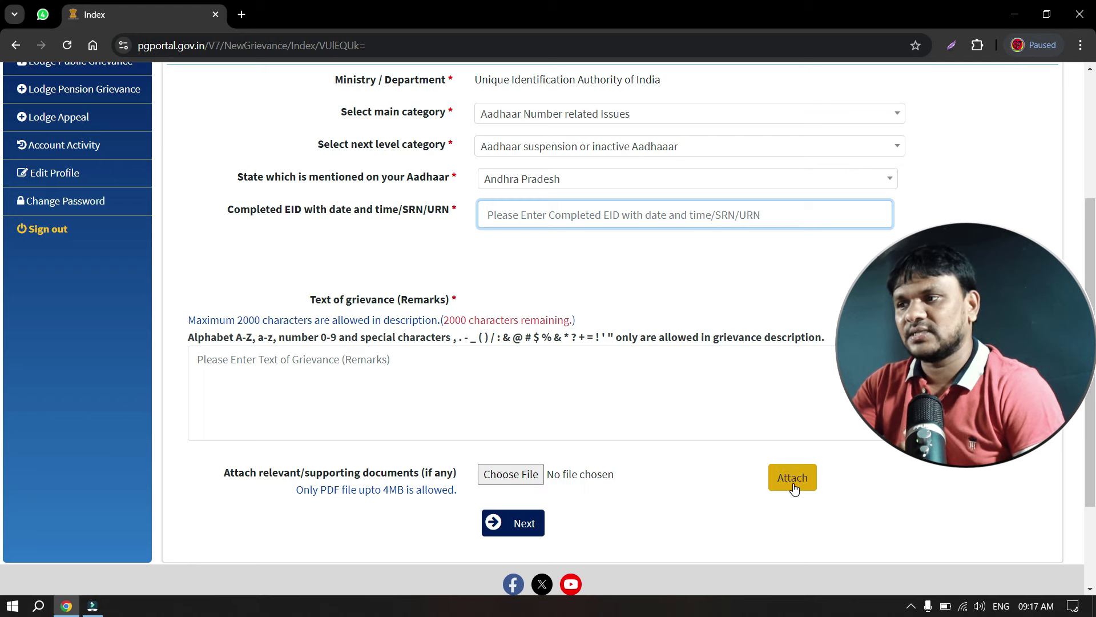
scroll(525, 526, down, 1)
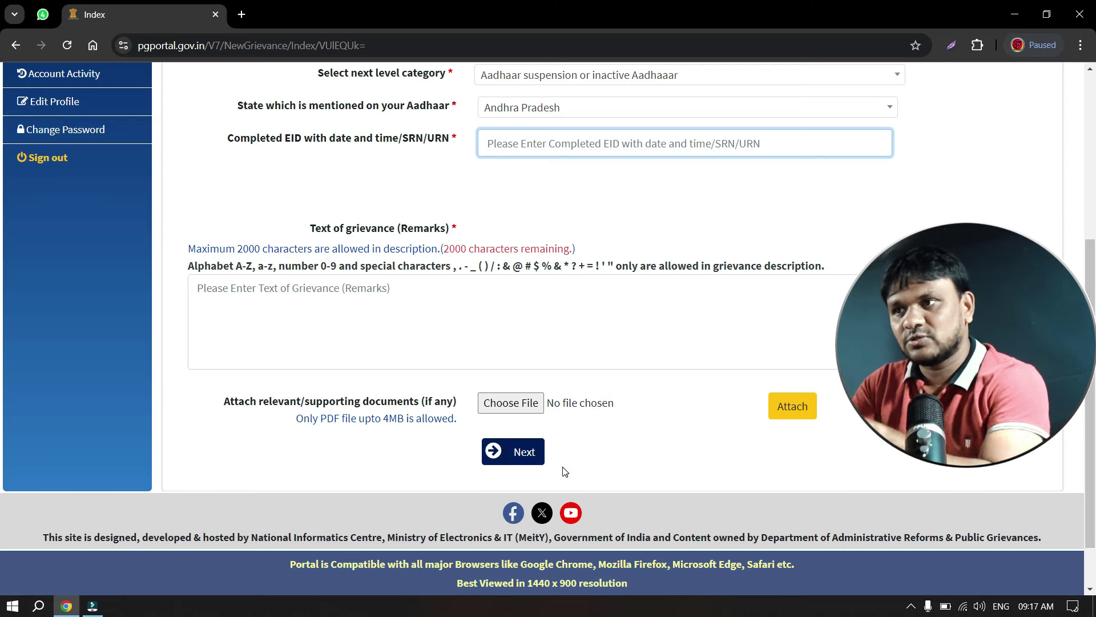
- Start a new public grievance, confirm that it falls outside the excluded categories and submit the terms and conditions
scroll(496, 475, up, 1)
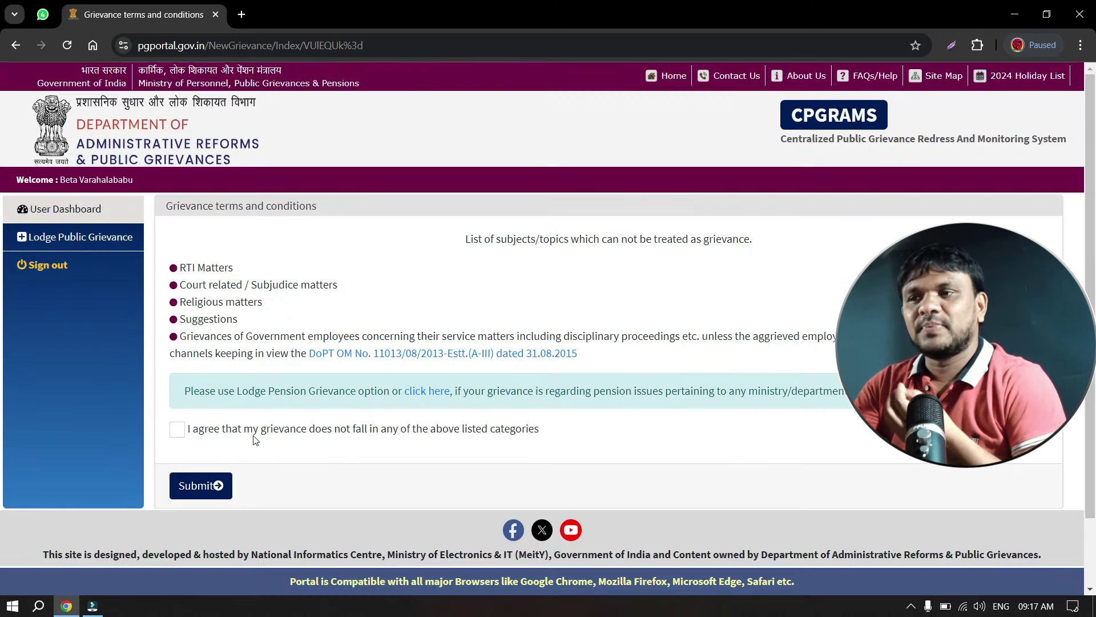
click(176, 437)
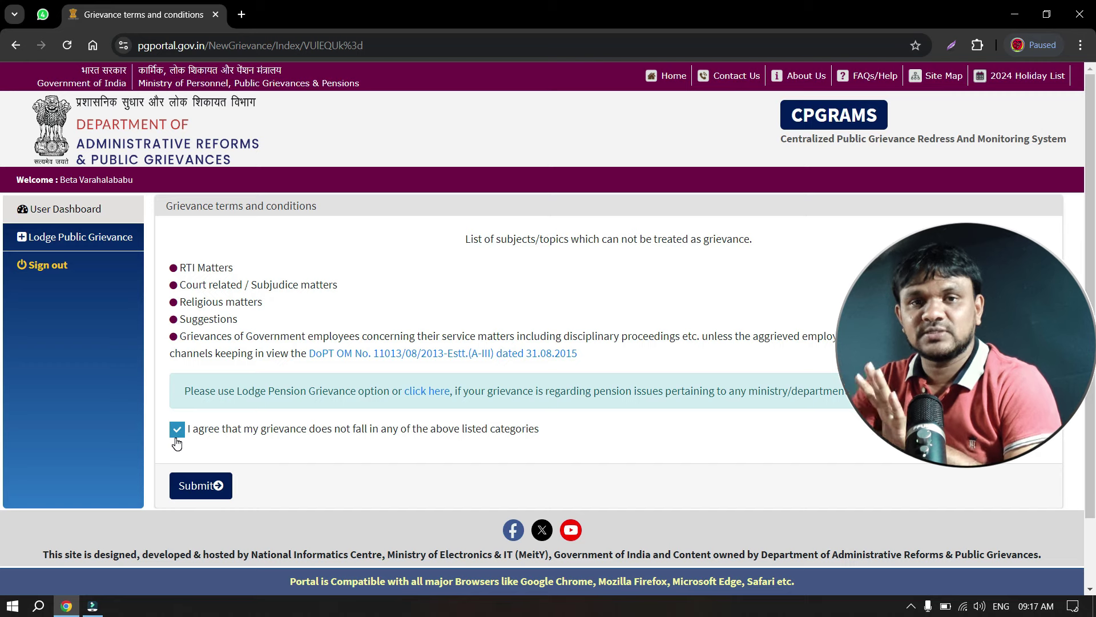
click(208, 491)
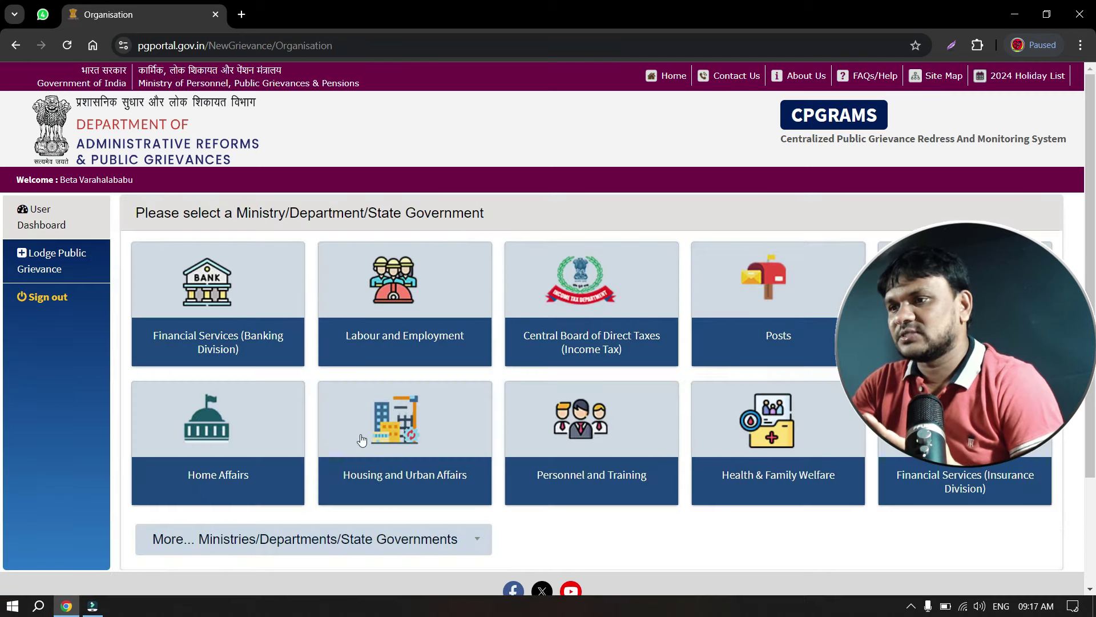
- Choose the Agriculture and Farmers Welfare ministry and set the grievance's main category to PMKISAN related issues
scroll(343, 457, down, 1)
click(306, 476)
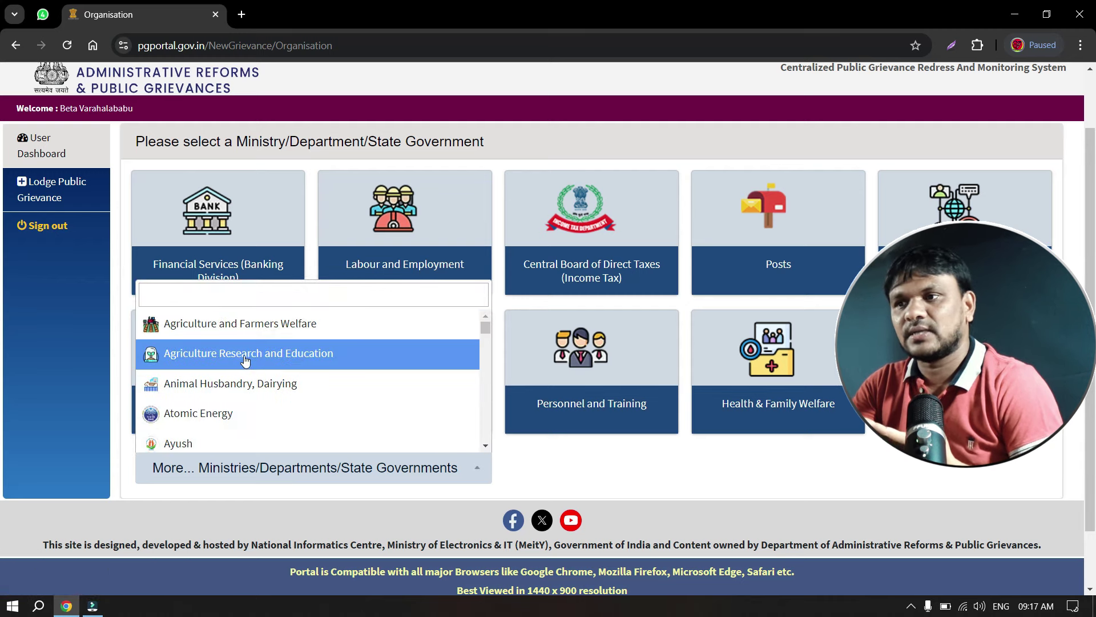
click(219, 325)
click(540, 327)
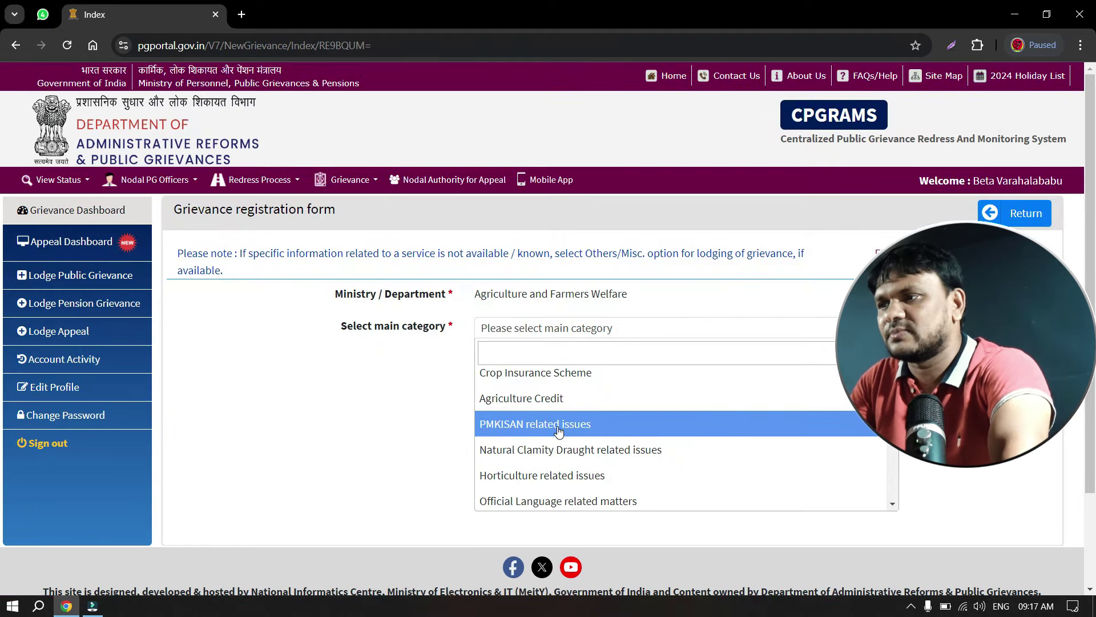
scroll(558, 454, down, 1)
scroll(557, 454, up, 1)
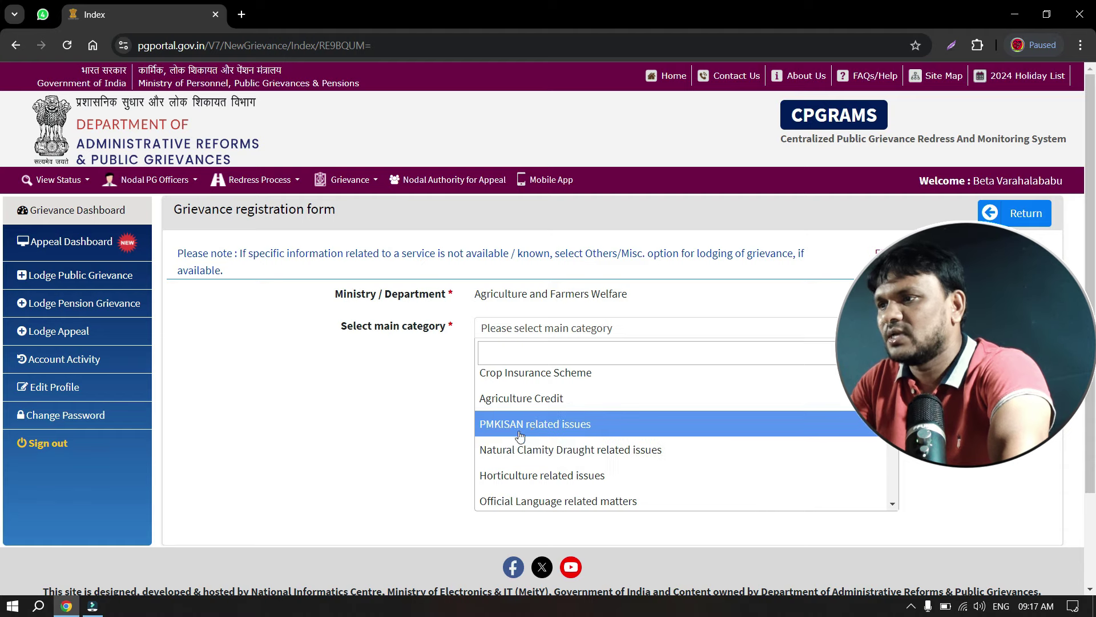
click(532, 426)
- Look through the PMKISAN next level categories and choose Non receipt of feedback from State Govts
click(523, 361)
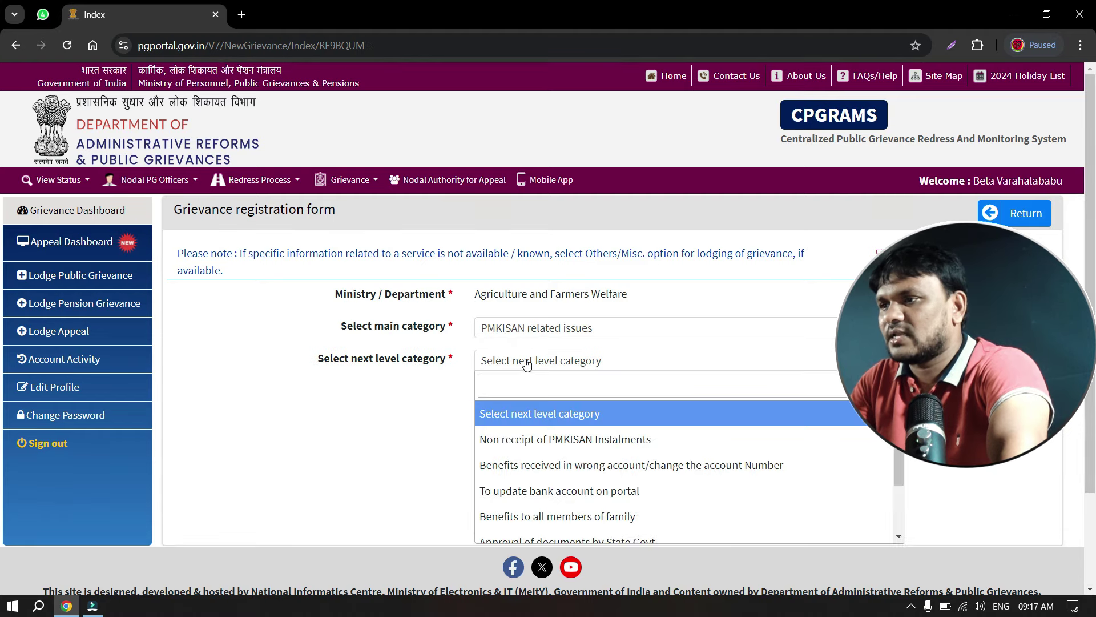
scroll(551, 500, down, 1)
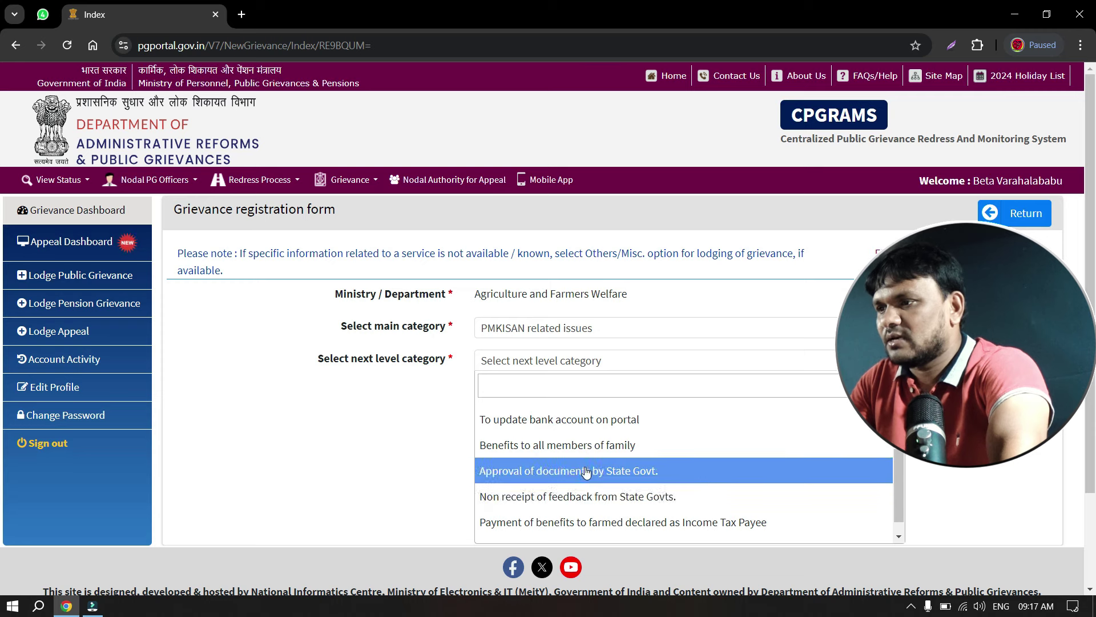
scroll(588, 500, down, 1)
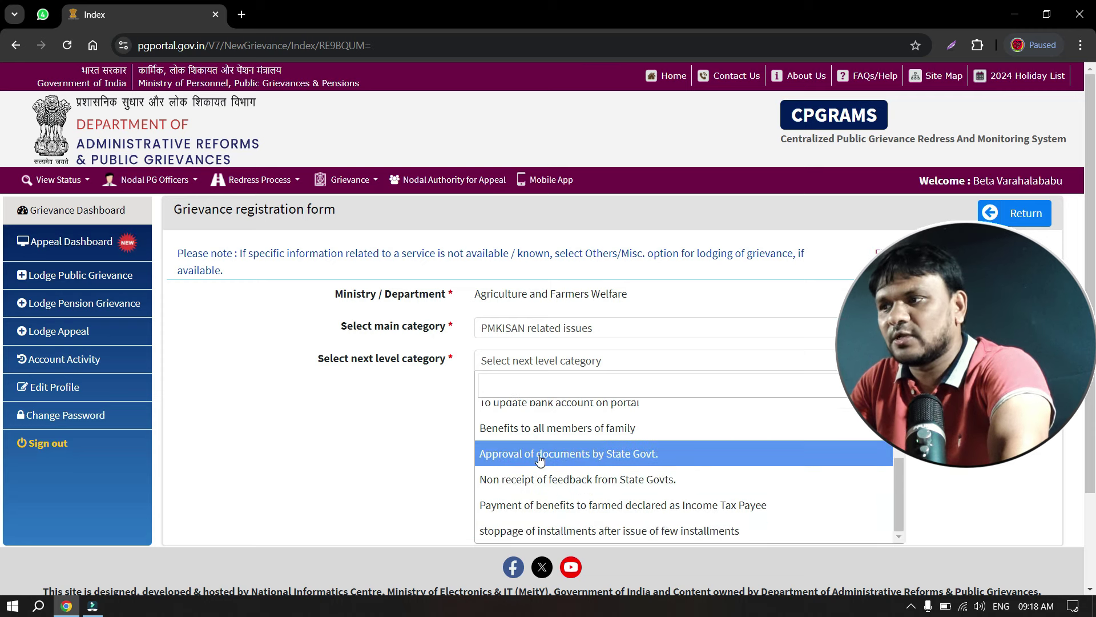
scroll(539, 458, up, 1)
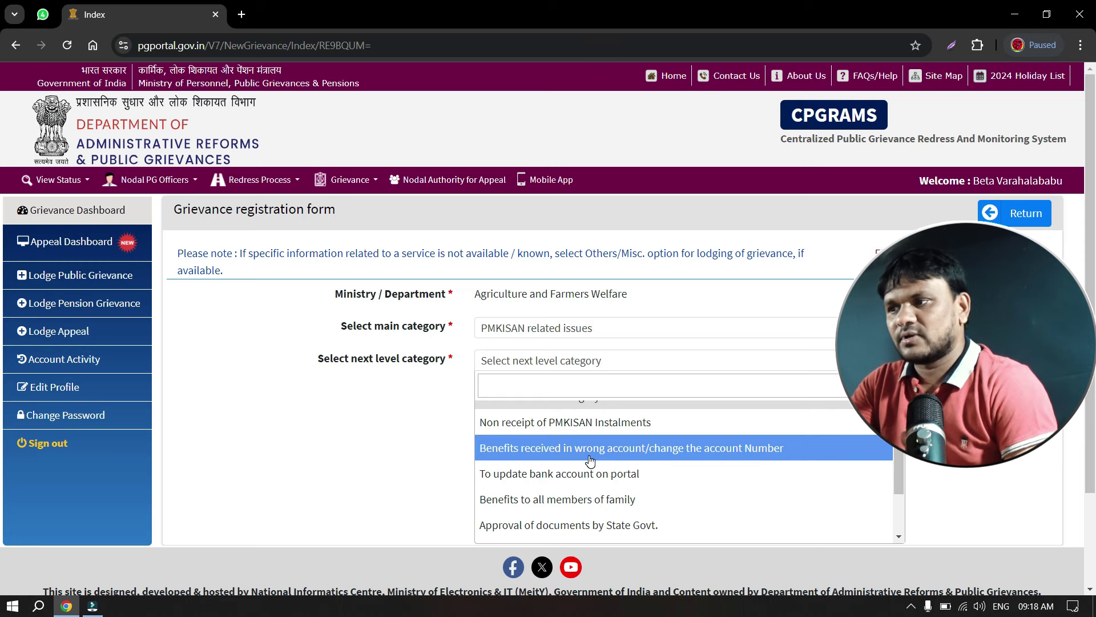
scroll(591, 461, down, 2)
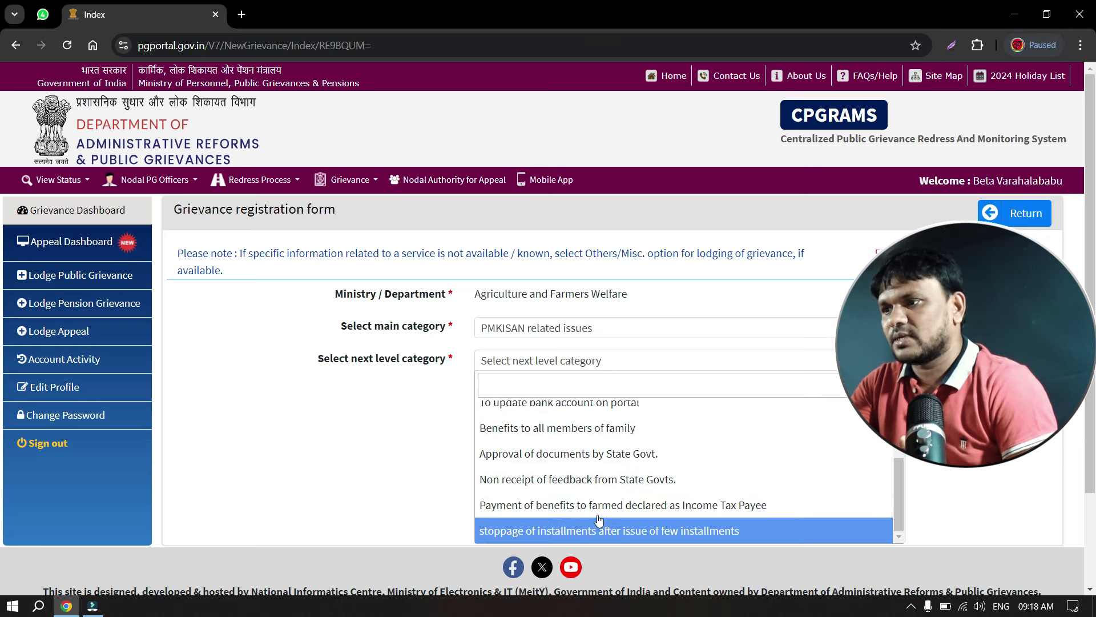
click(571, 482)
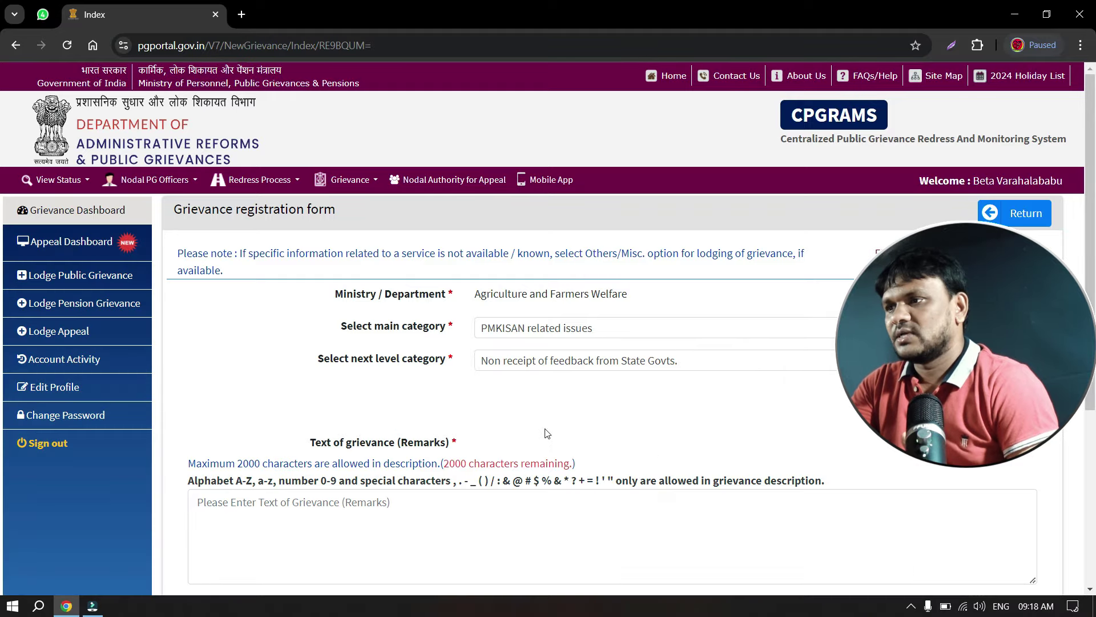
- Change the next level category to stoppage of installments after issue of few installments and review the grievance text and attachment fields
click(542, 360)
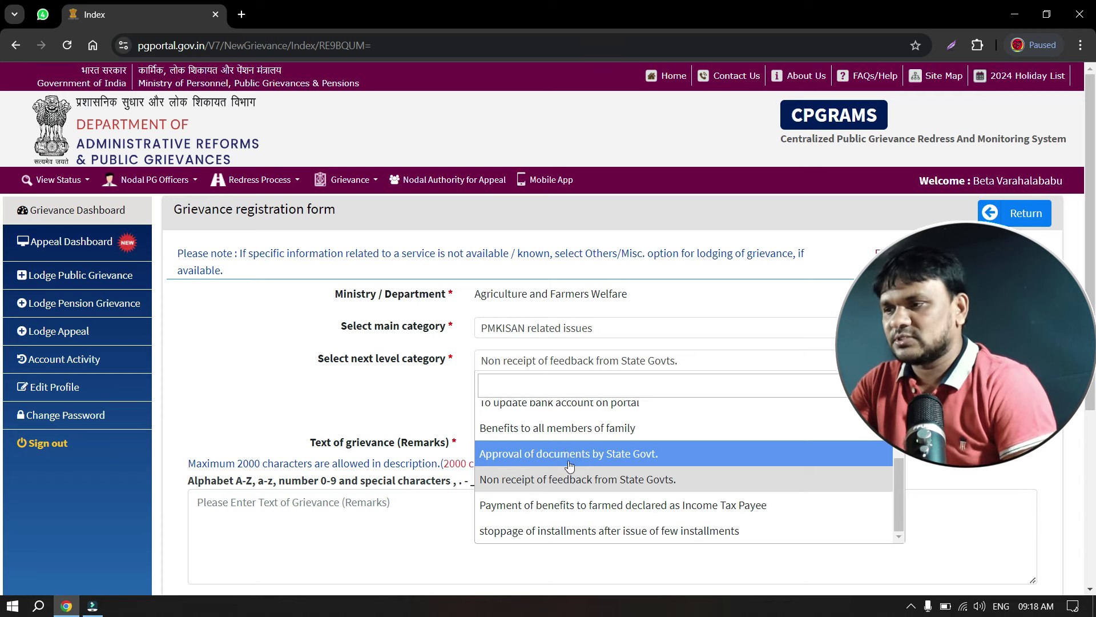
scroll(576, 502, down, 1)
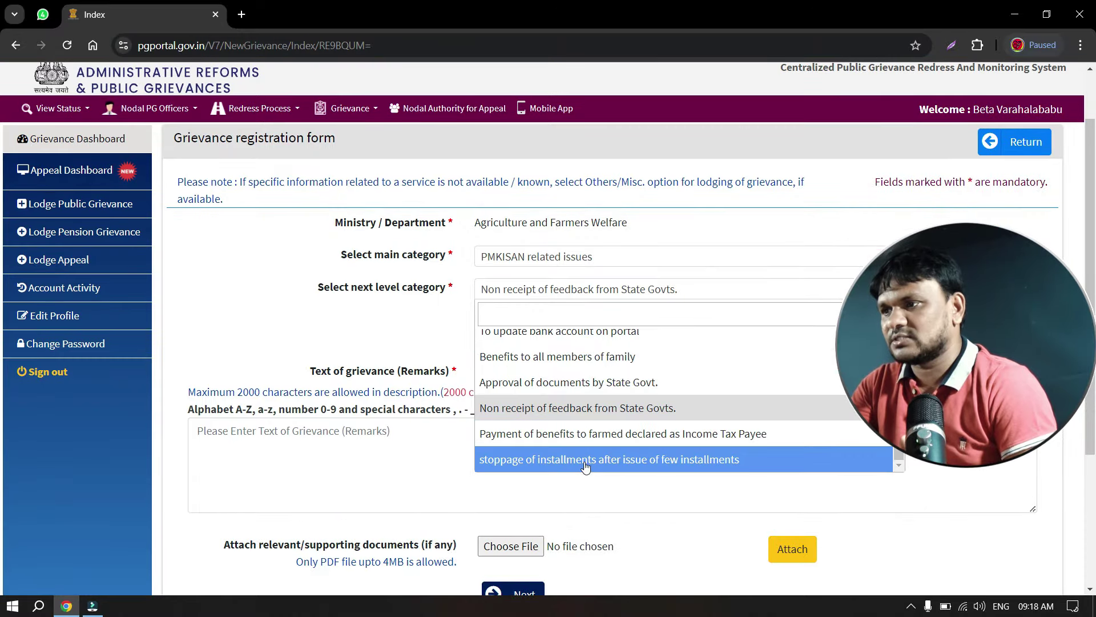
click(555, 467)
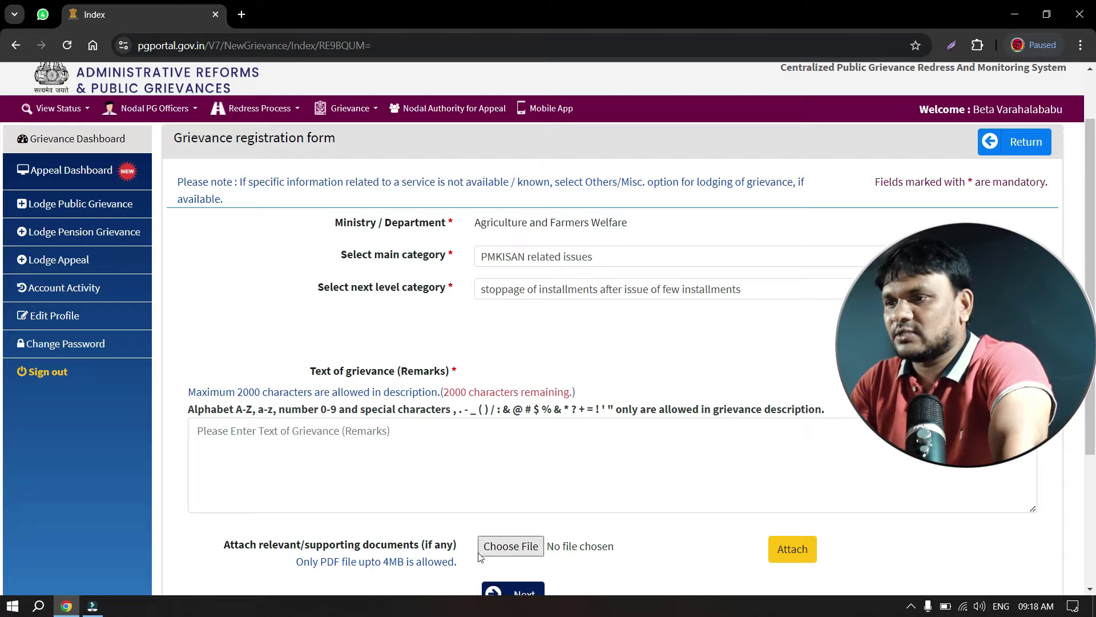
scroll(491, 551, down, 2)
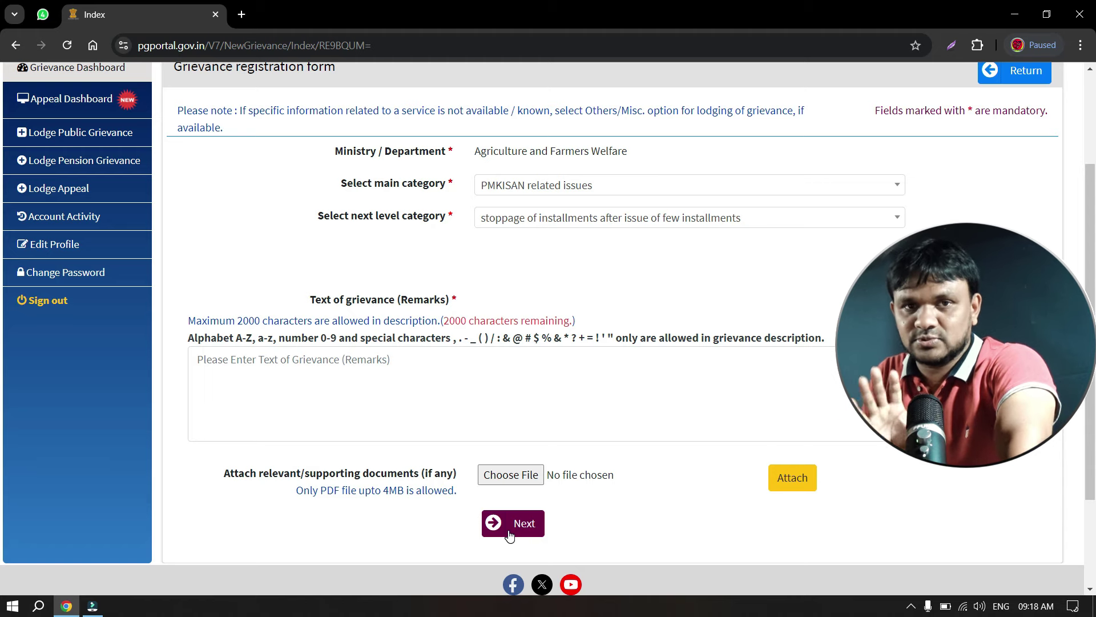
- Leave the PMKISAN form for another new public grievance and accept its terms and conditions
scroll(74, 280, up, 3)
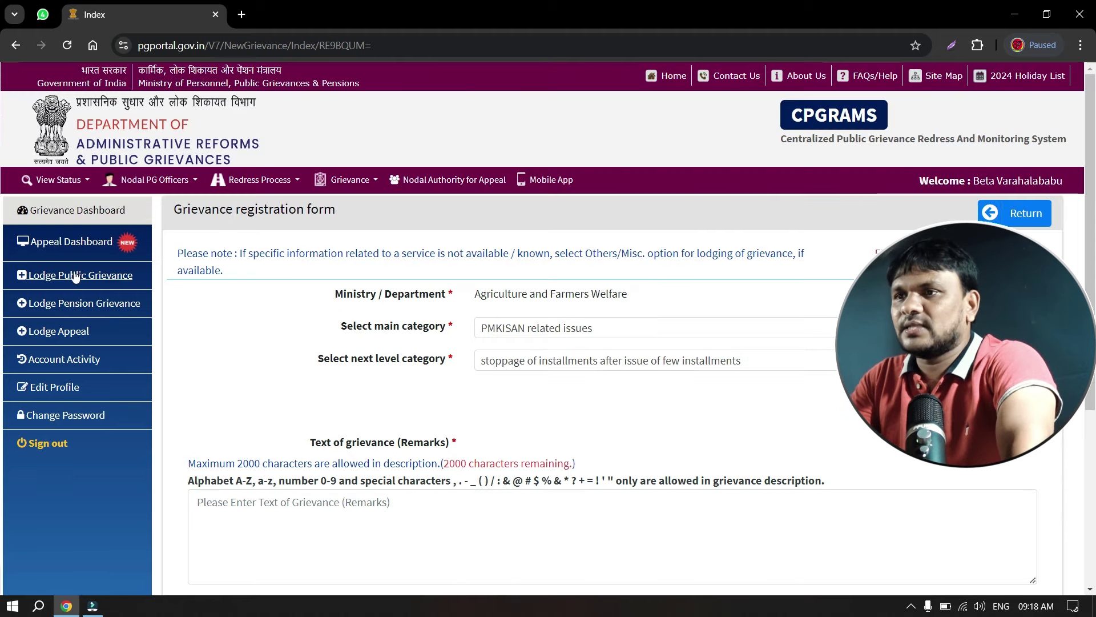
click(73, 276)
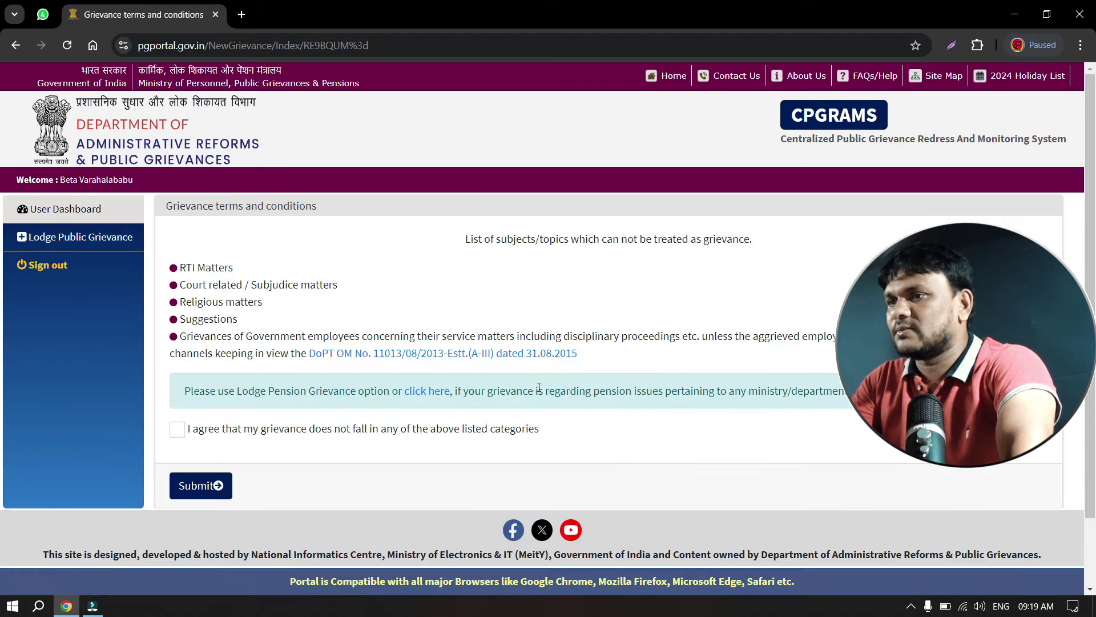
click(177, 428)
click(201, 486)
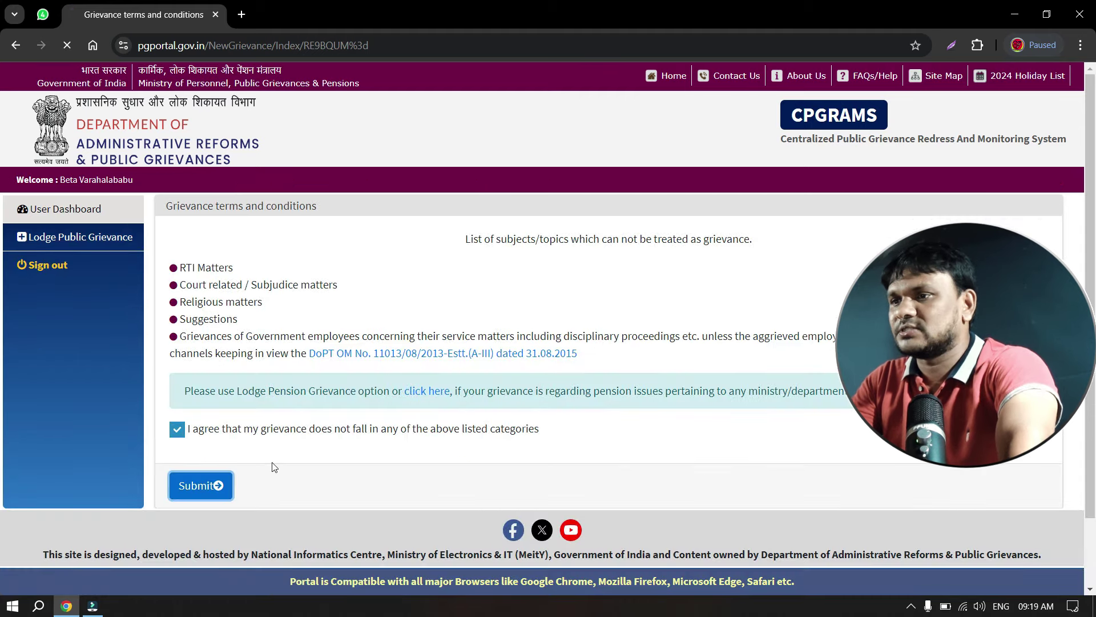
- Choose Central Board of Direct Taxes (Income Tax) and set the grievance's main category to PAN Issues
scroll(668, 452, down, 1)
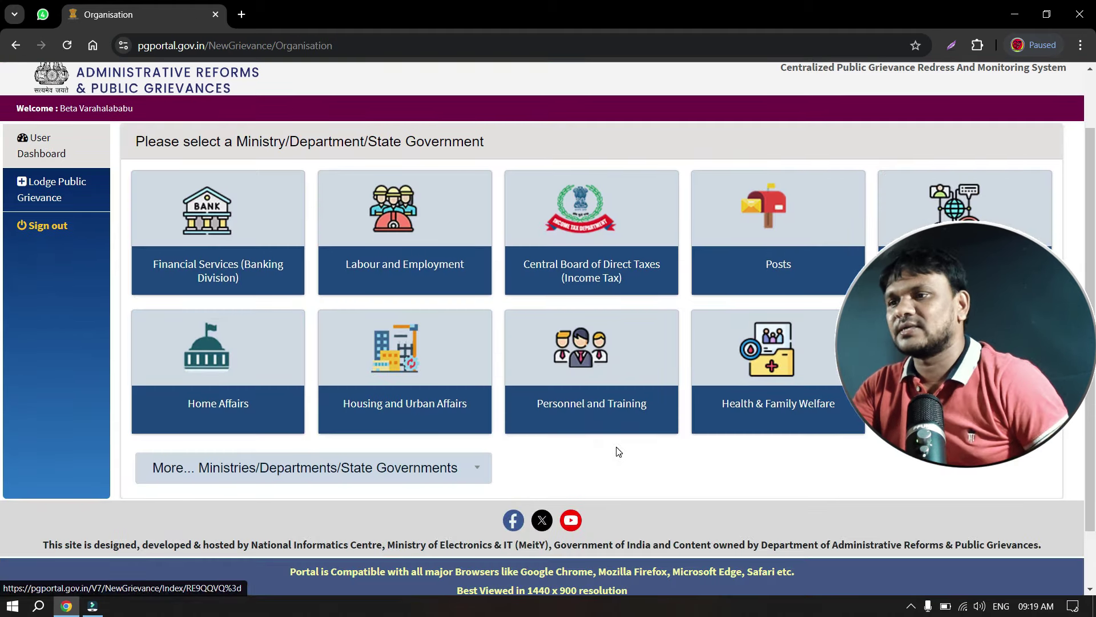
click(610, 253)
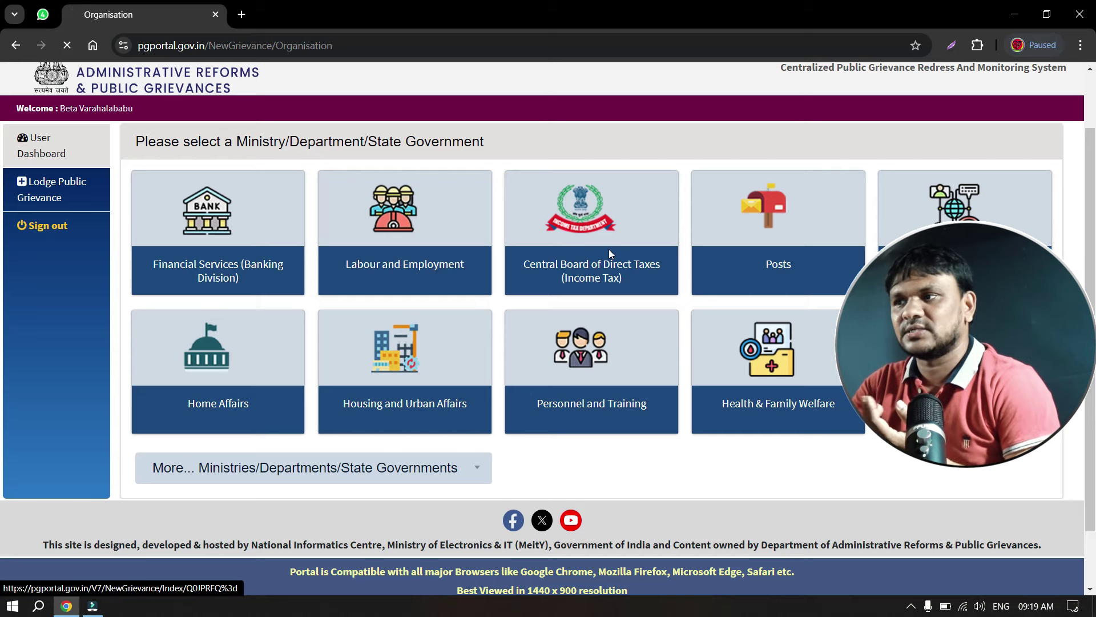
click(533, 333)
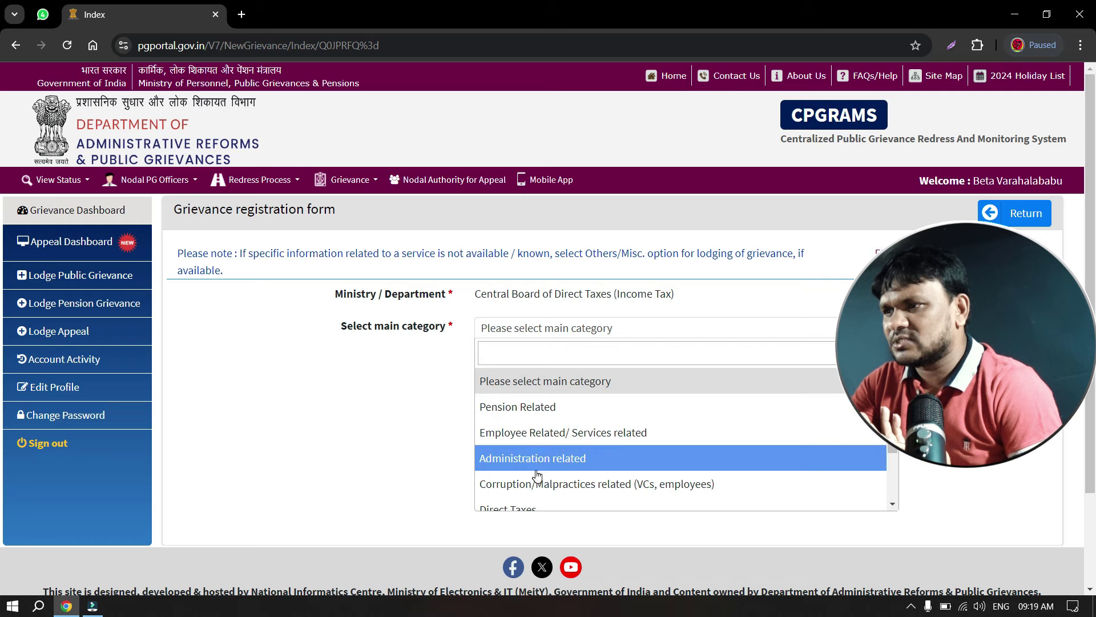
scroll(536, 457, down, 2)
scroll(536, 455, down, 1)
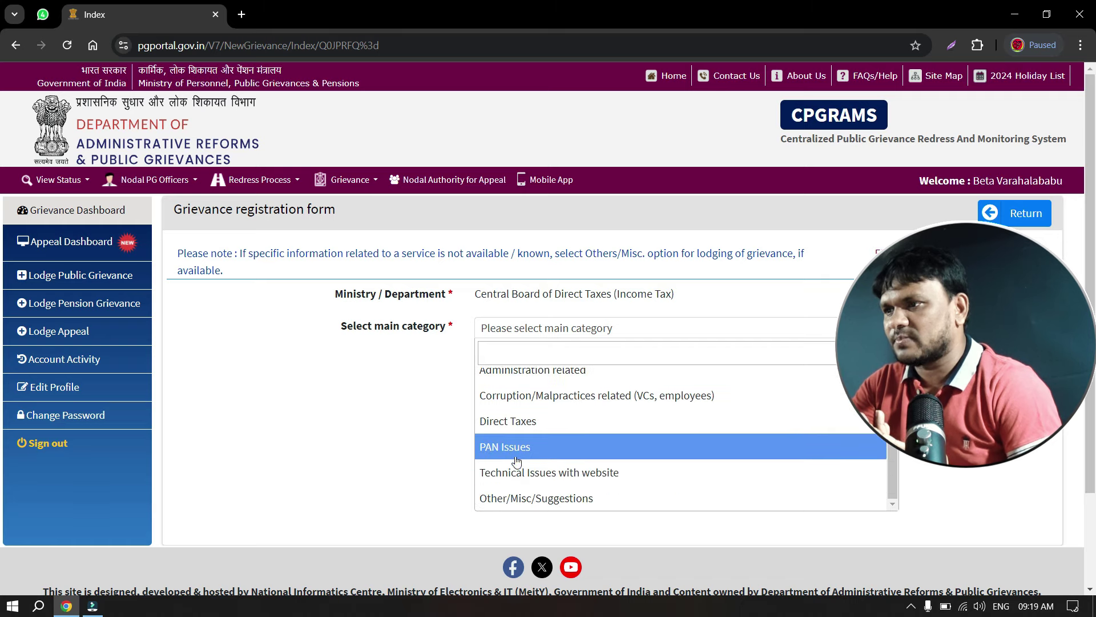
click(535, 452)
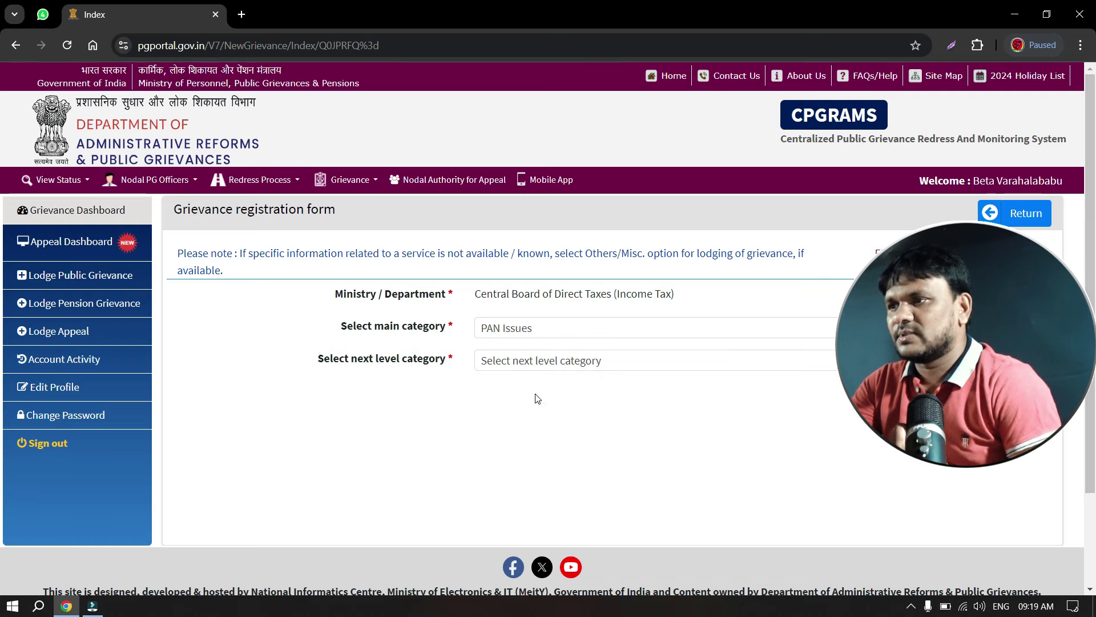
- Set the PAN next level category to Other and look through the Regional office / Office options
click(526, 366)
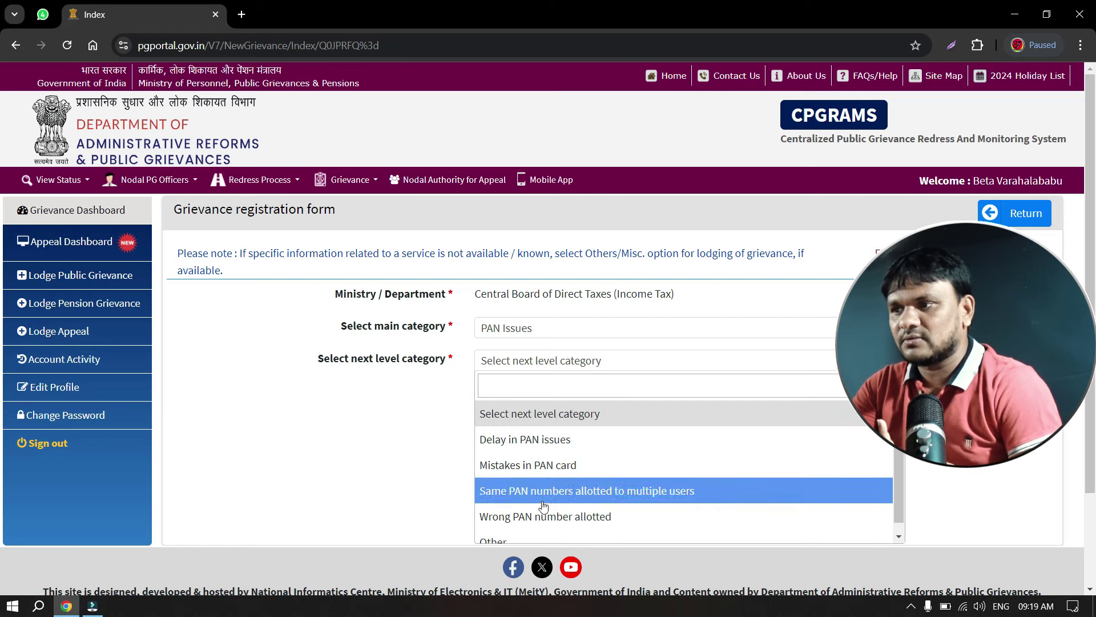
scroll(548, 523, down, 1)
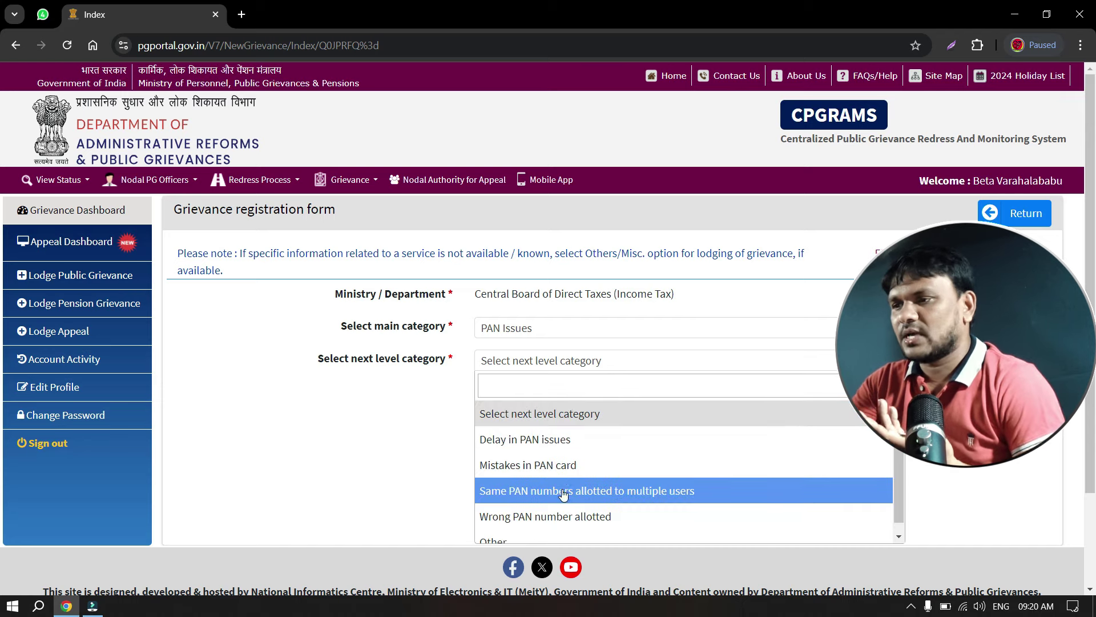
click(543, 528)
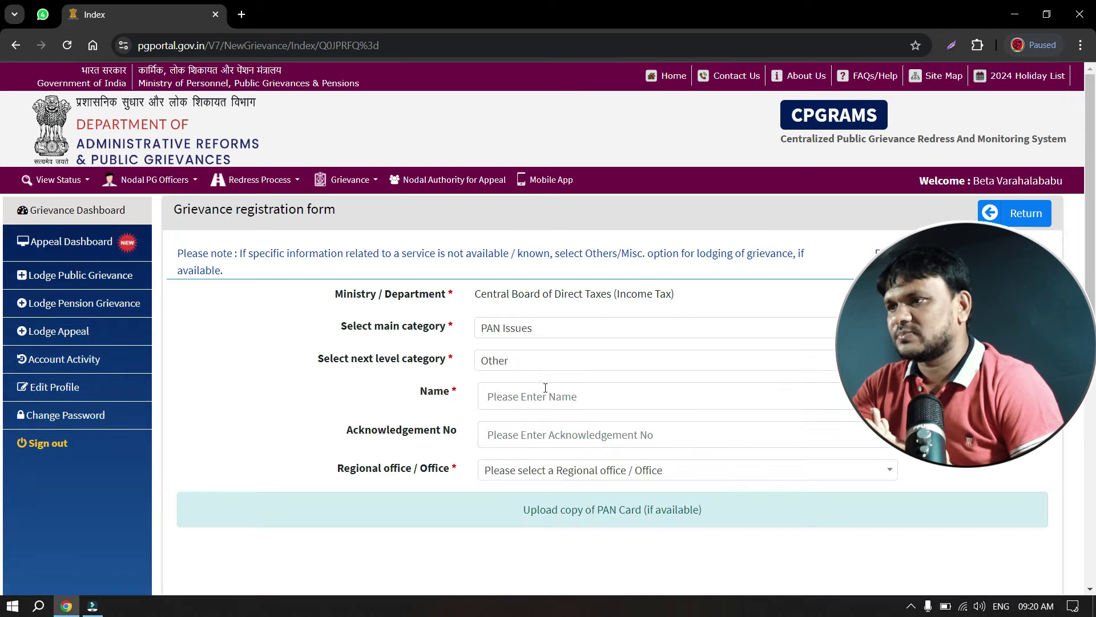
click(534, 395)
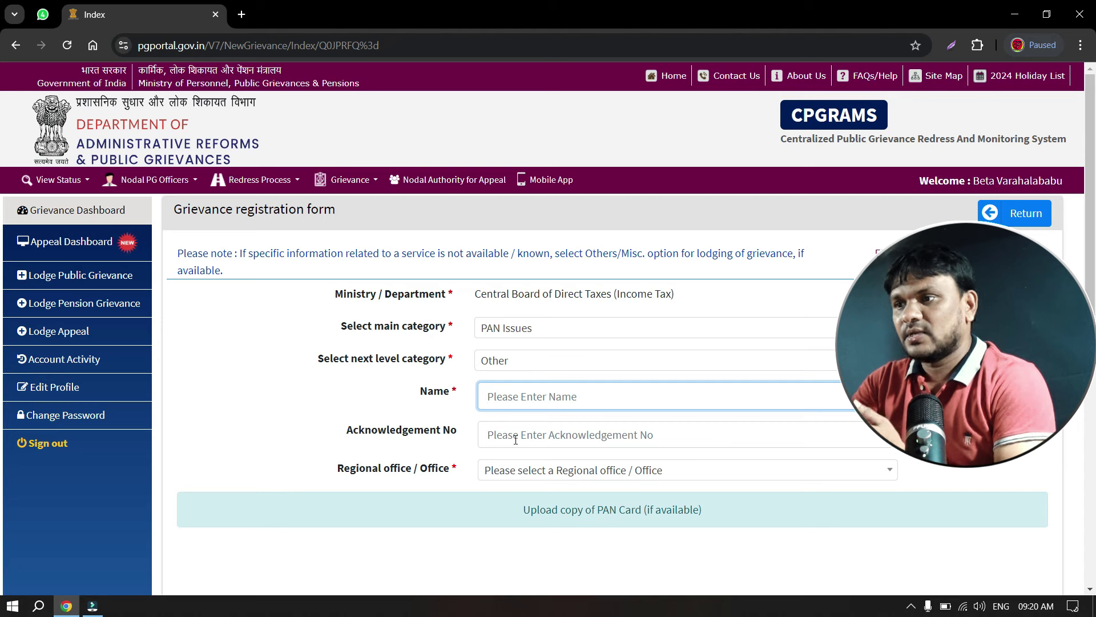
click(572, 474)
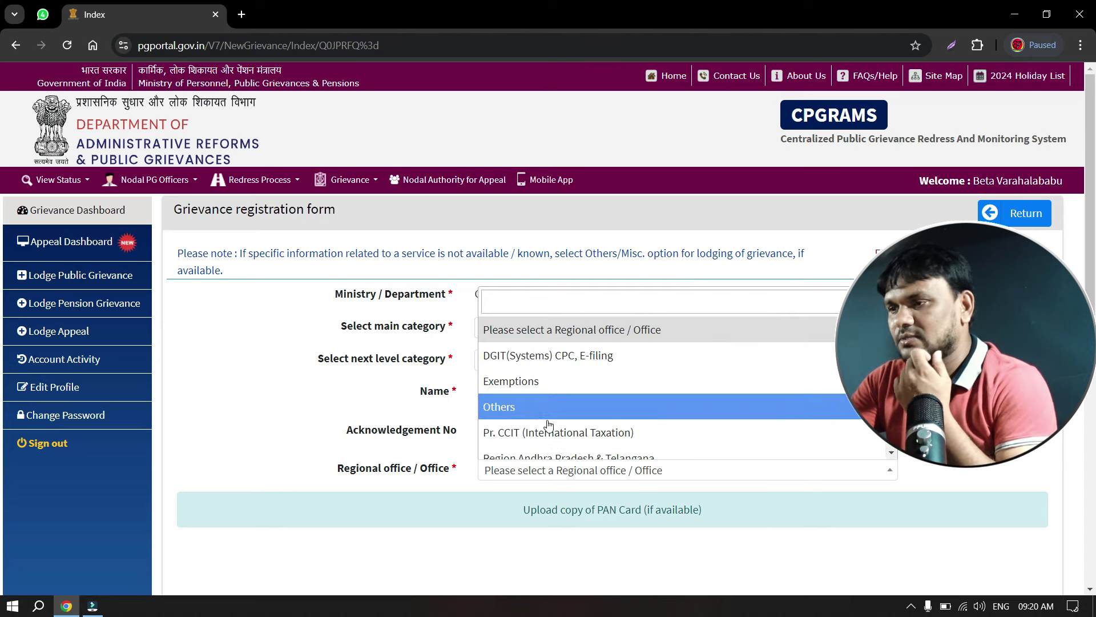
scroll(548, 425, down, 4)
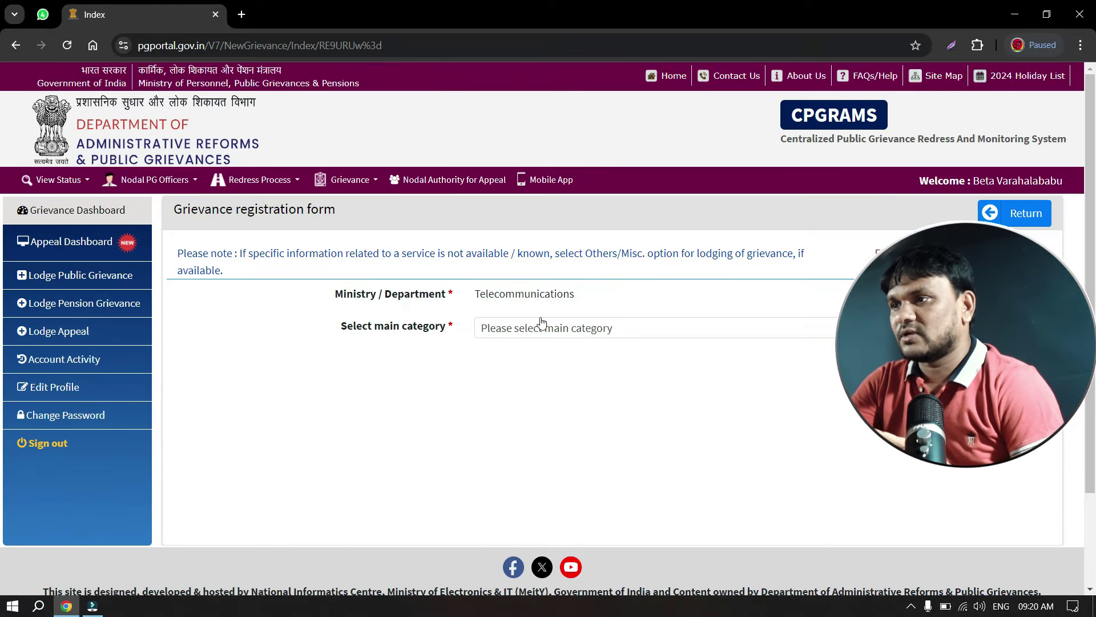
- Set the Telecommunications grievance's main category to Mobile Related and look through its next level categories
click(542, 323)
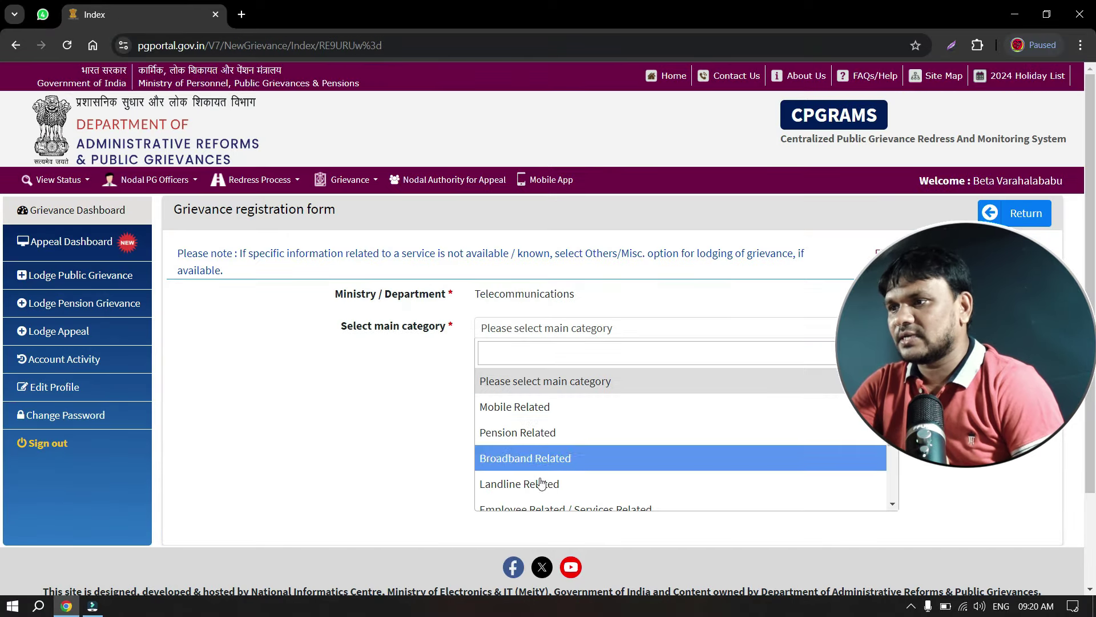
click(515, 412)
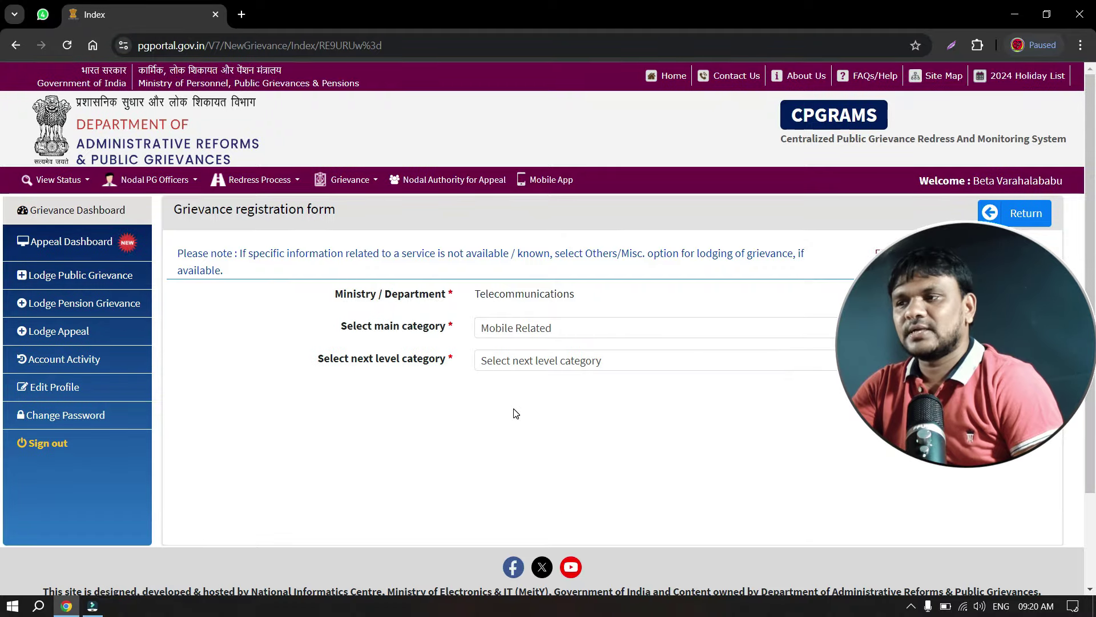
click(523, 365)
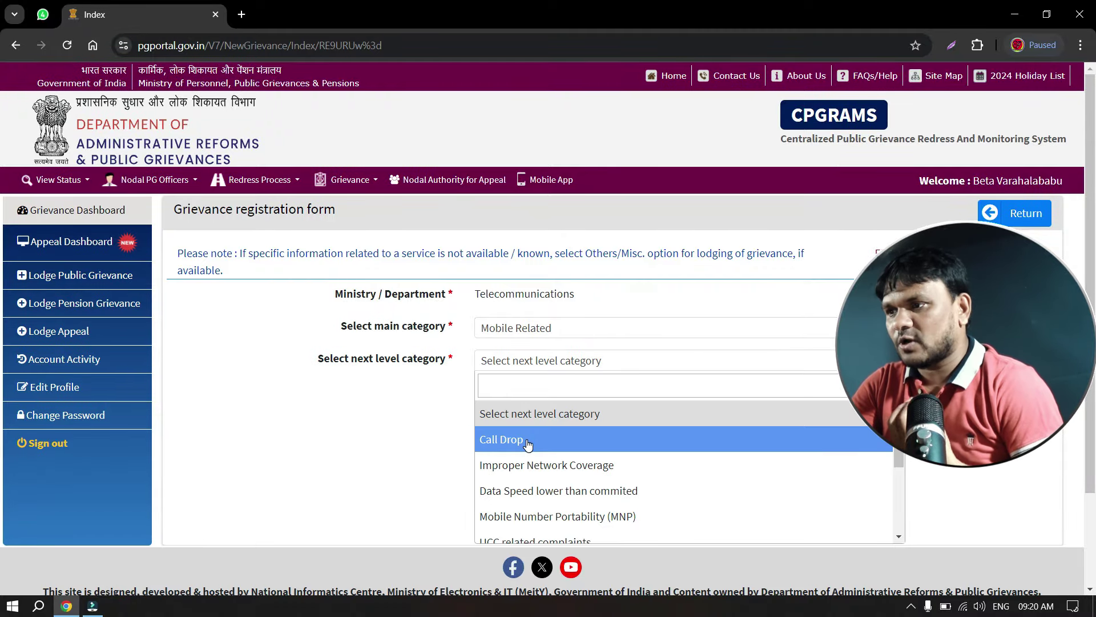
scroll(538, 448, down, 3)
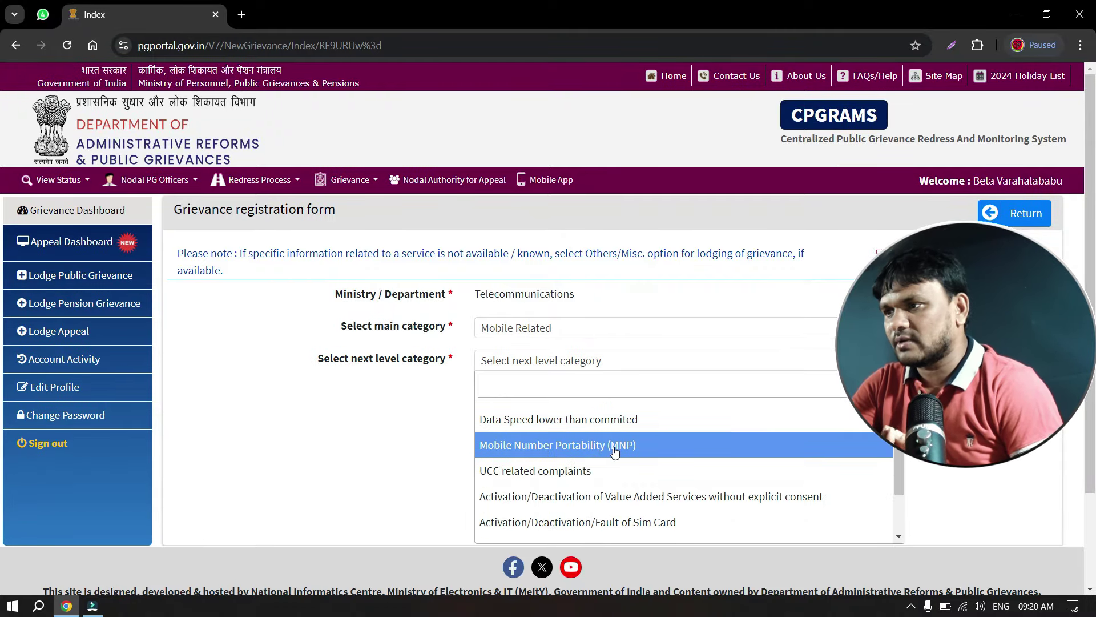
scroll(543, 456, down, 3)
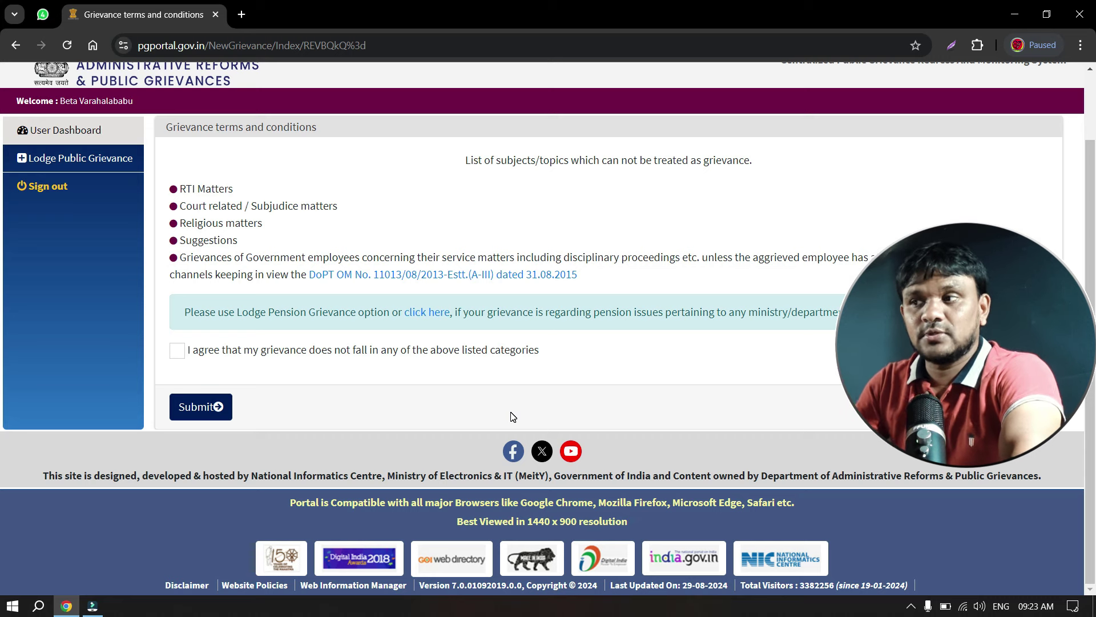
- Accept the grievance terms and conditions and choose State Governments/Others from the additional ministries and departments
click(178, 350)
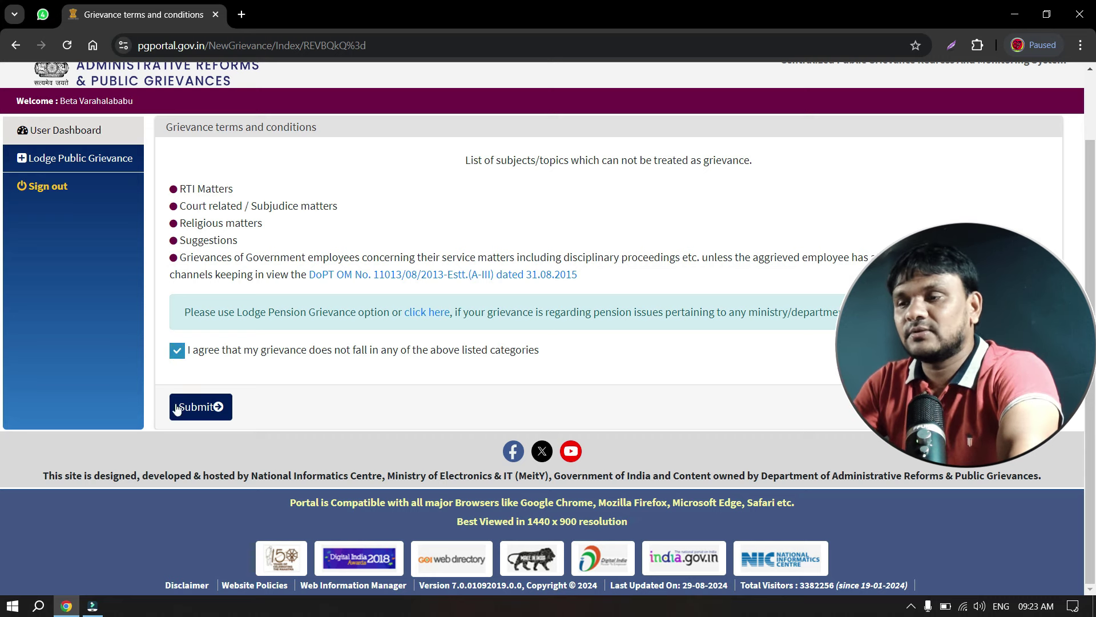
click(210, 409)
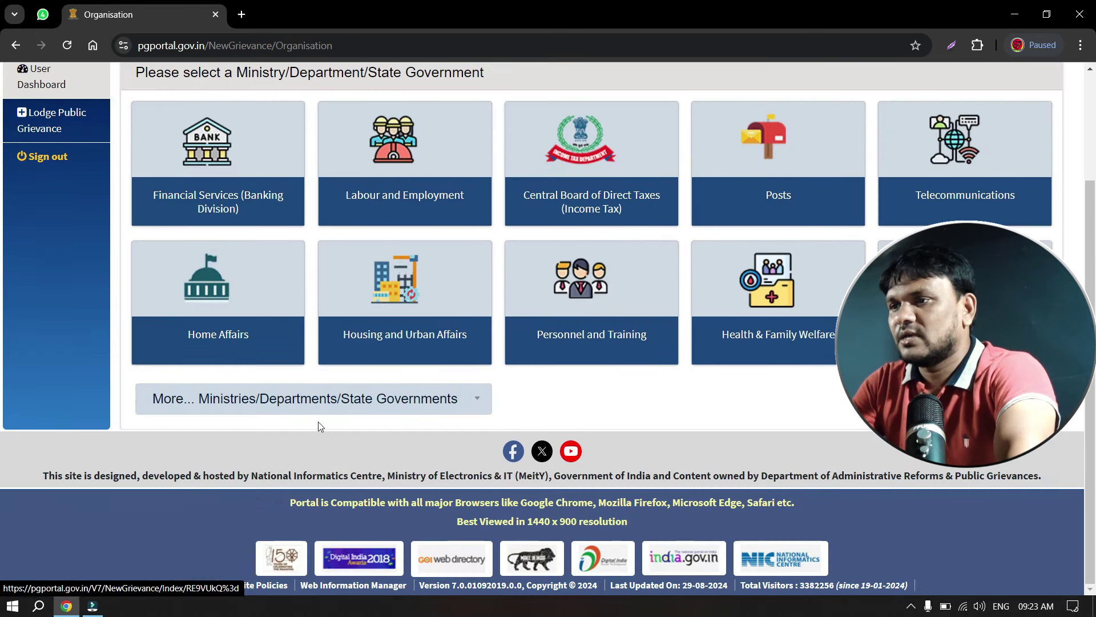
click(361, 398)
scroll(317, 528, down, 10)
scroll(319, 539, down, 15)
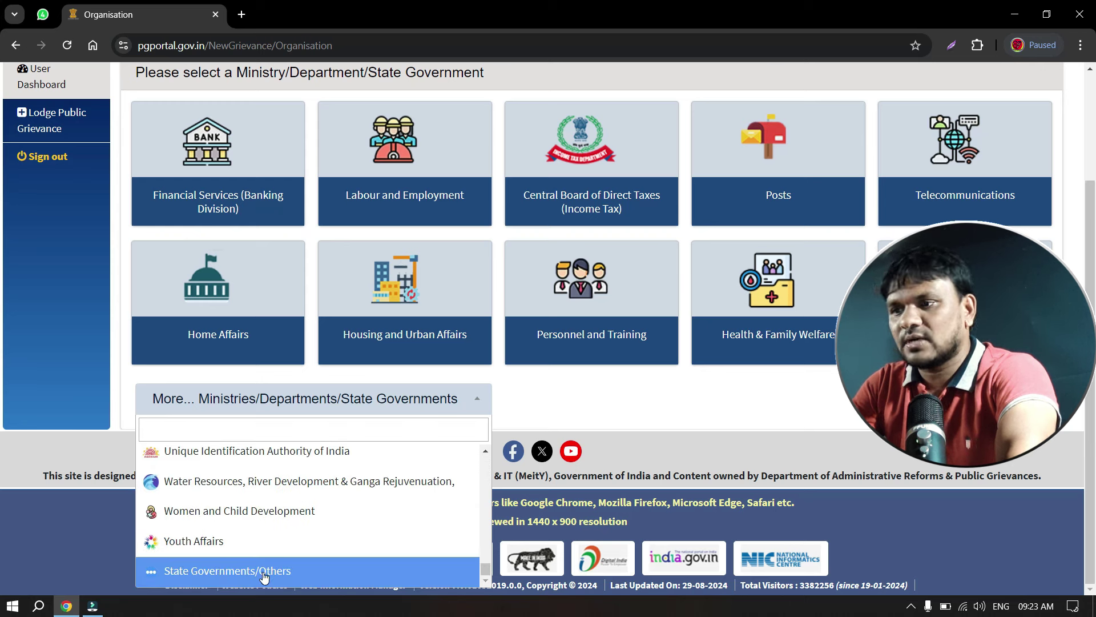
click(265, 571)
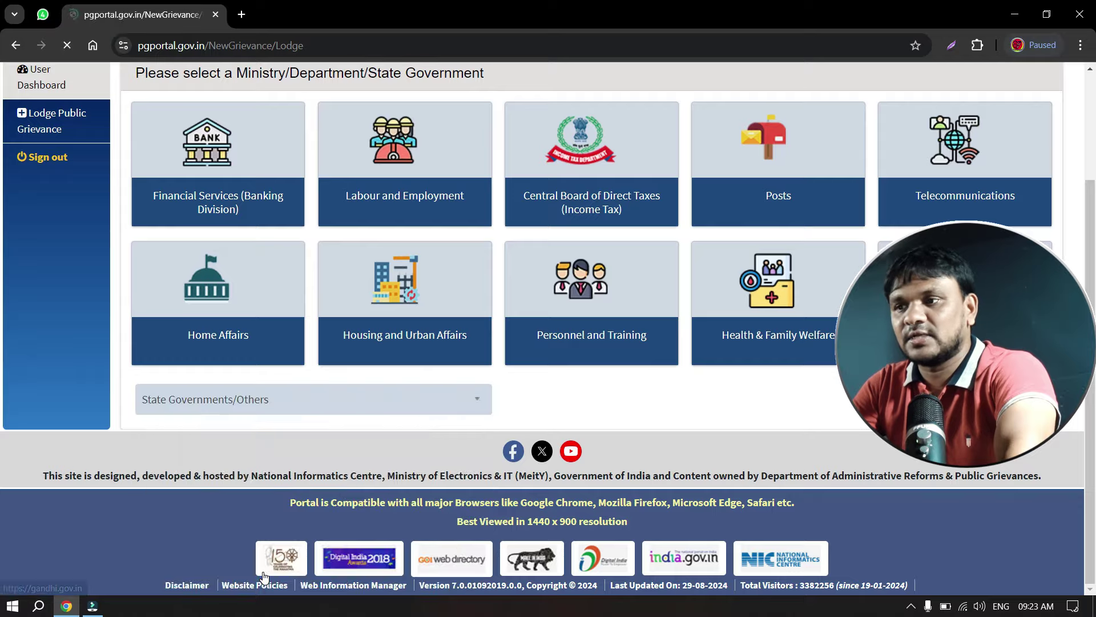
scroll(534, 325, down, 1)
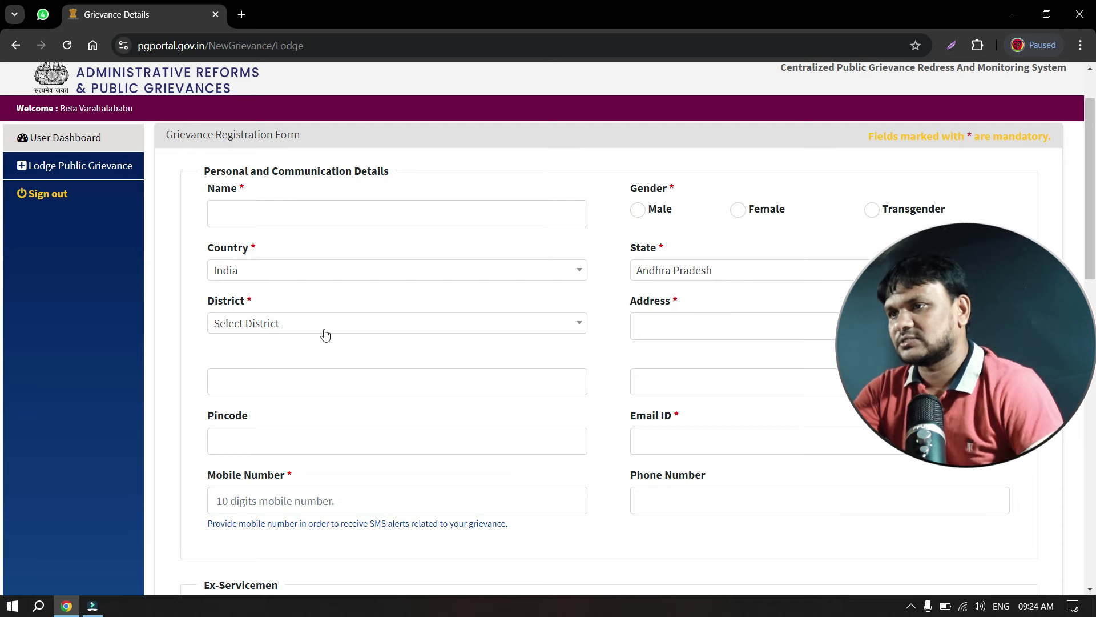
- Set the concerned authority of the grievance to State Government and select Andhra Pradesh as the state
scroll(714, 414, down, 3)
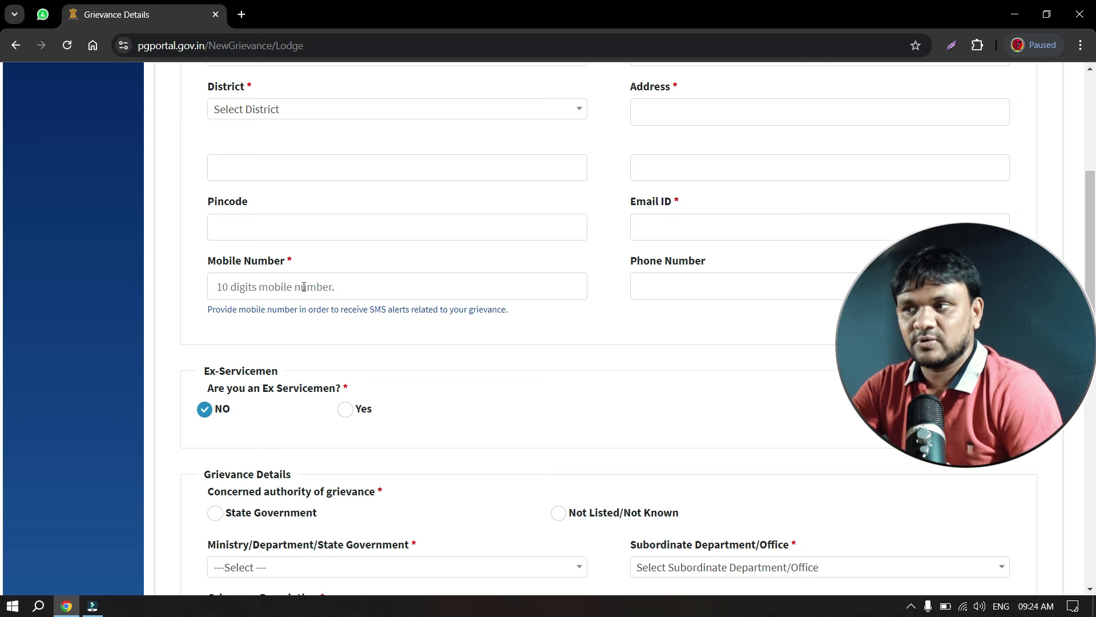
scroll(404, 458, down, 1)
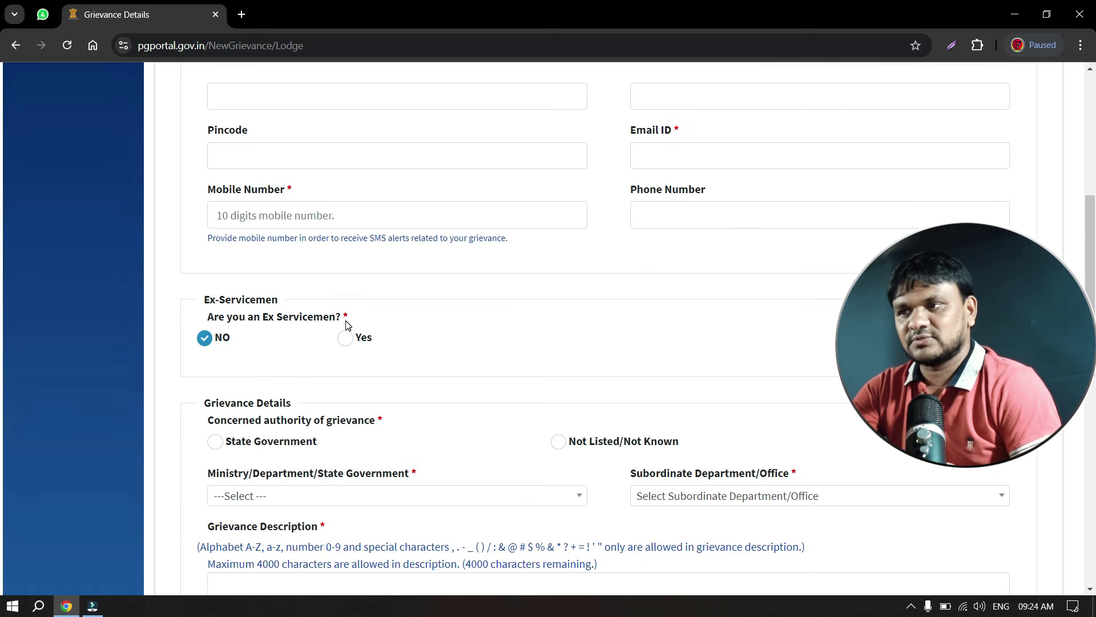
scroll(385, 447, down, 1)
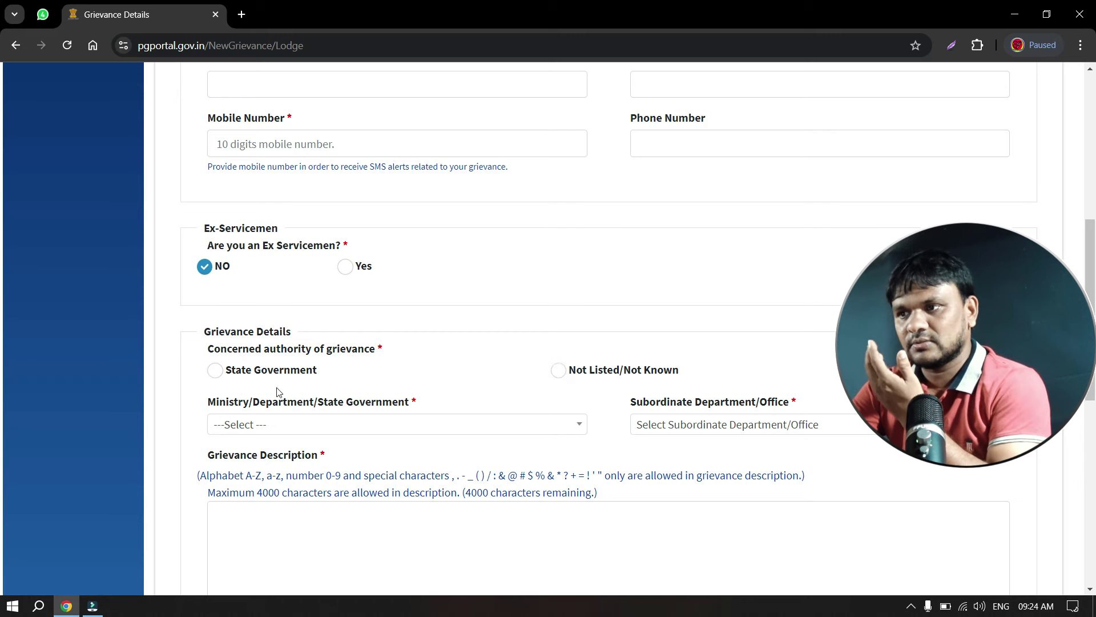
click(313, 433)
click(313, 432)
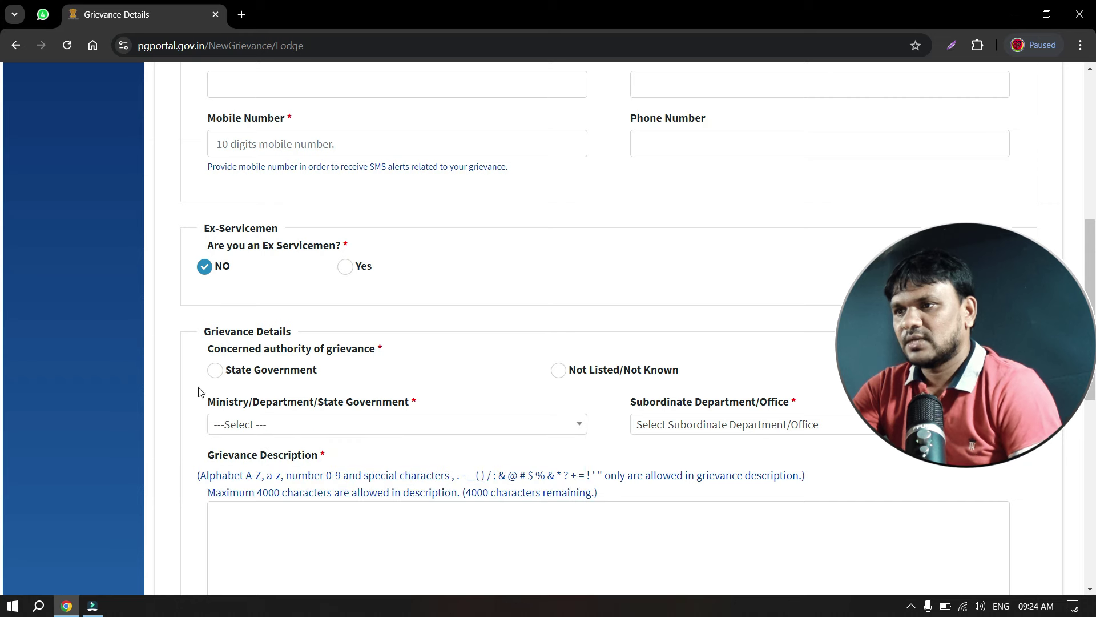
click(216, 370)
click(305, 437)
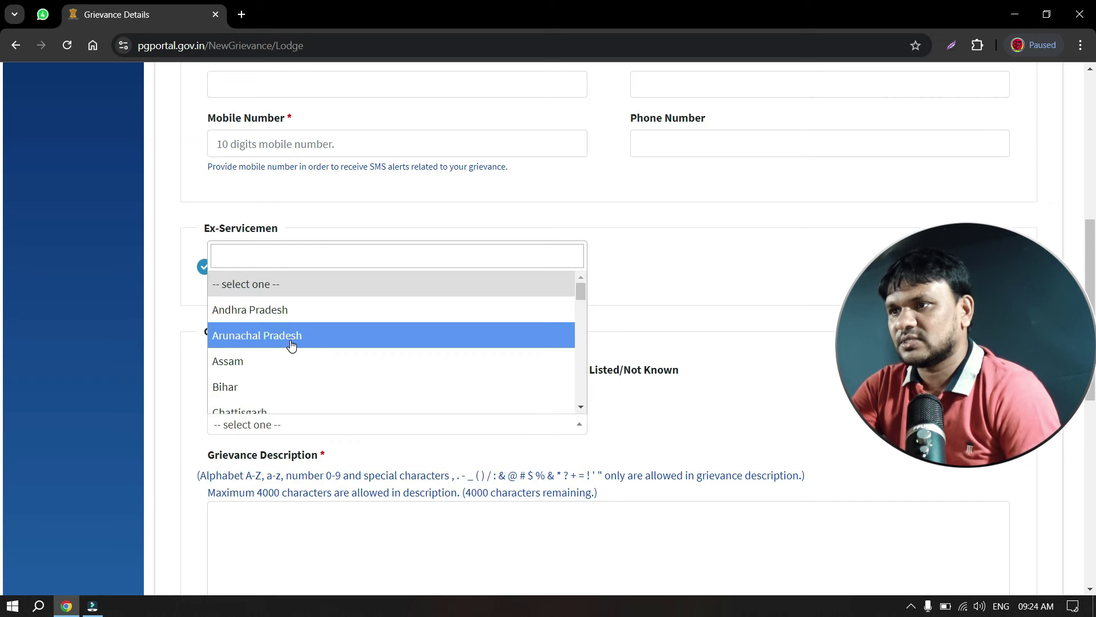
click(289, 311)
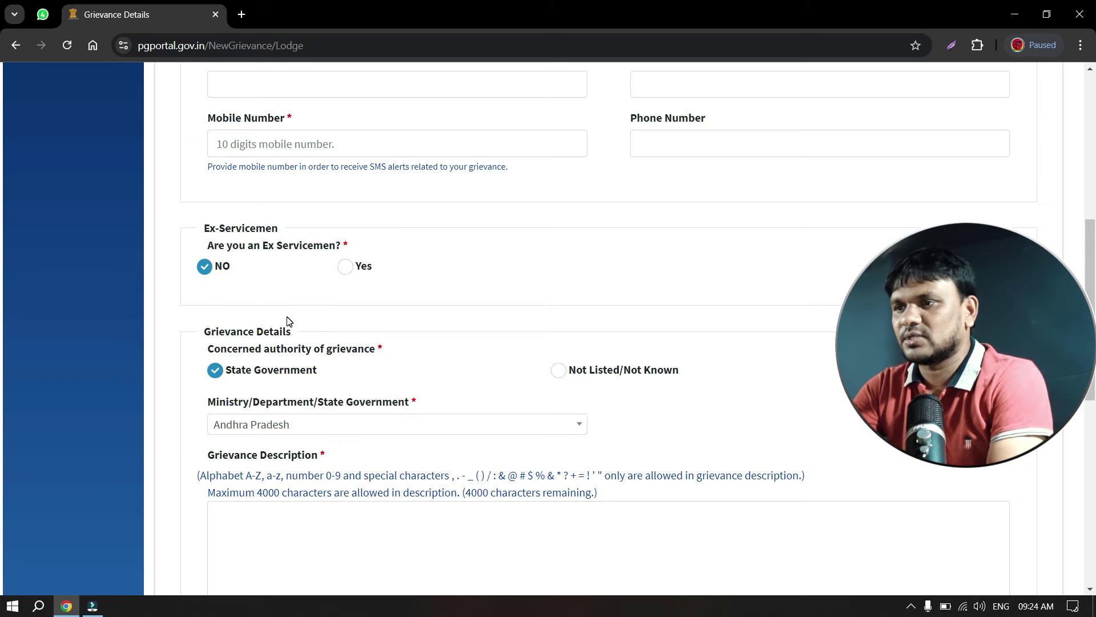
- Look through the state grievance form's description, reference number, supporting document and security code fields
scroll(289, 321, down, 3)
click(260, 392)
scroll(575, 420, down, 3)
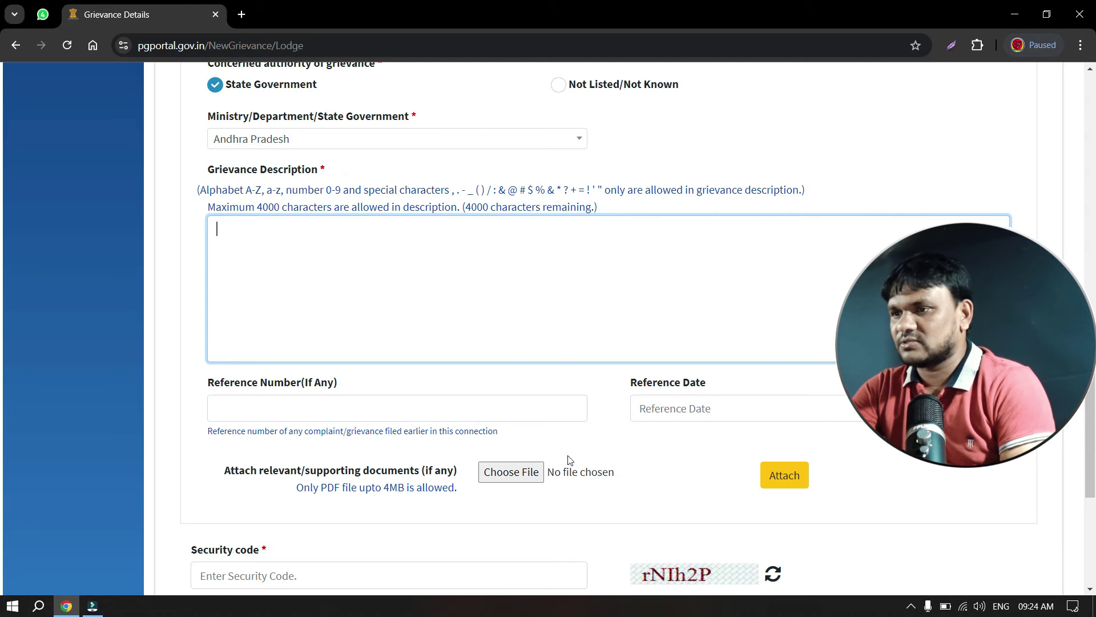
scroll(567, 456, down, 3)
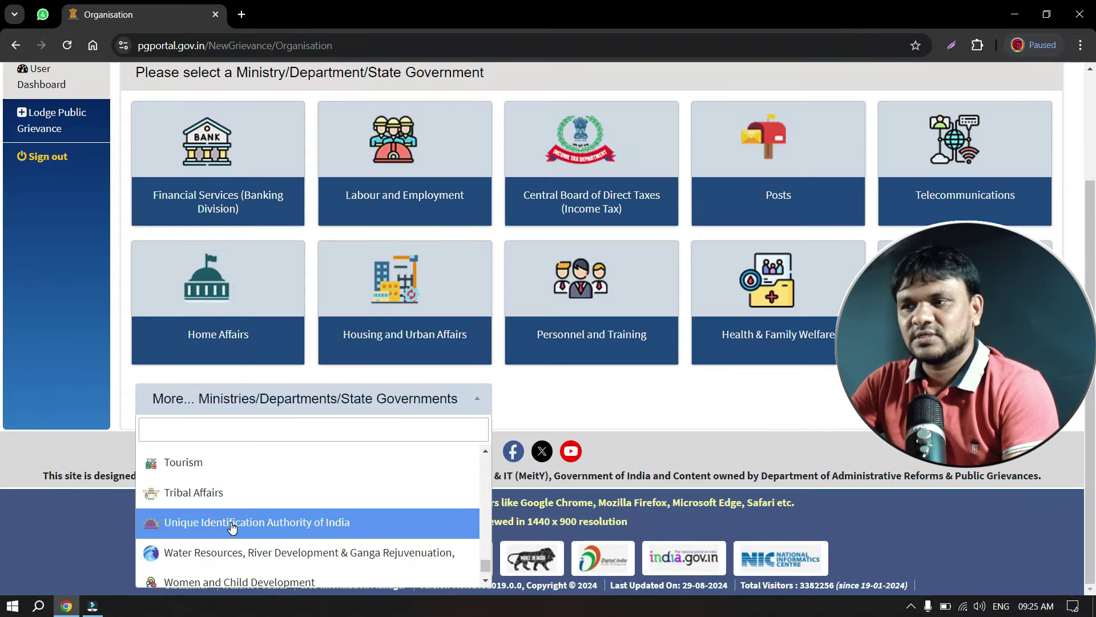
- Choose Unique Identification Authority of India and set the main category to Linking of Aadhaar related issues
click(231, 521)
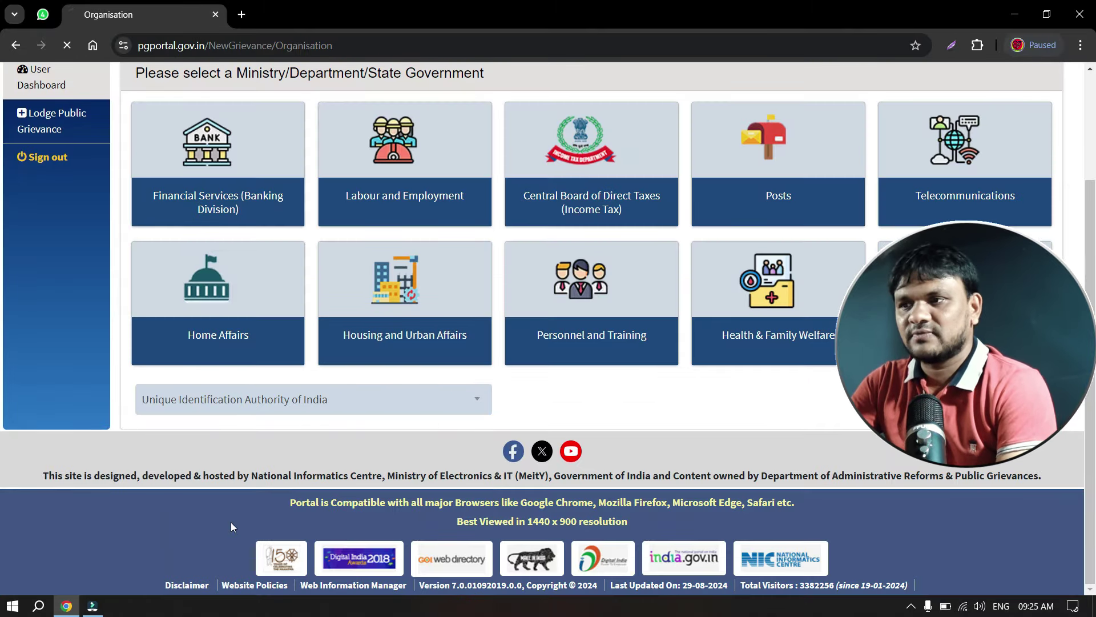
click(621, 329)
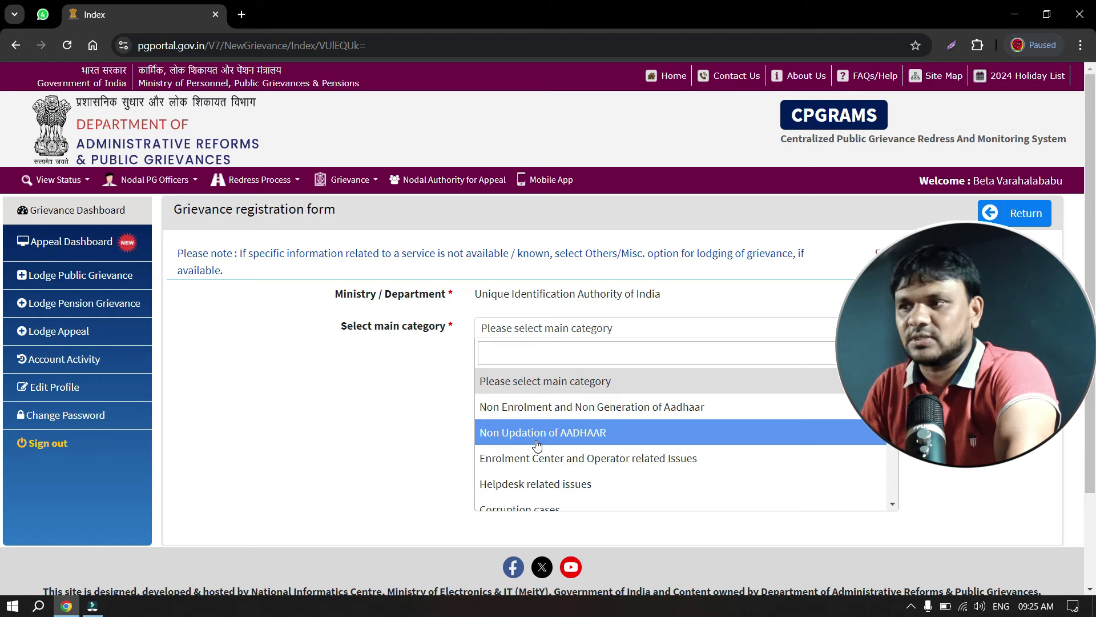
scroll(536, 445, down, 3)
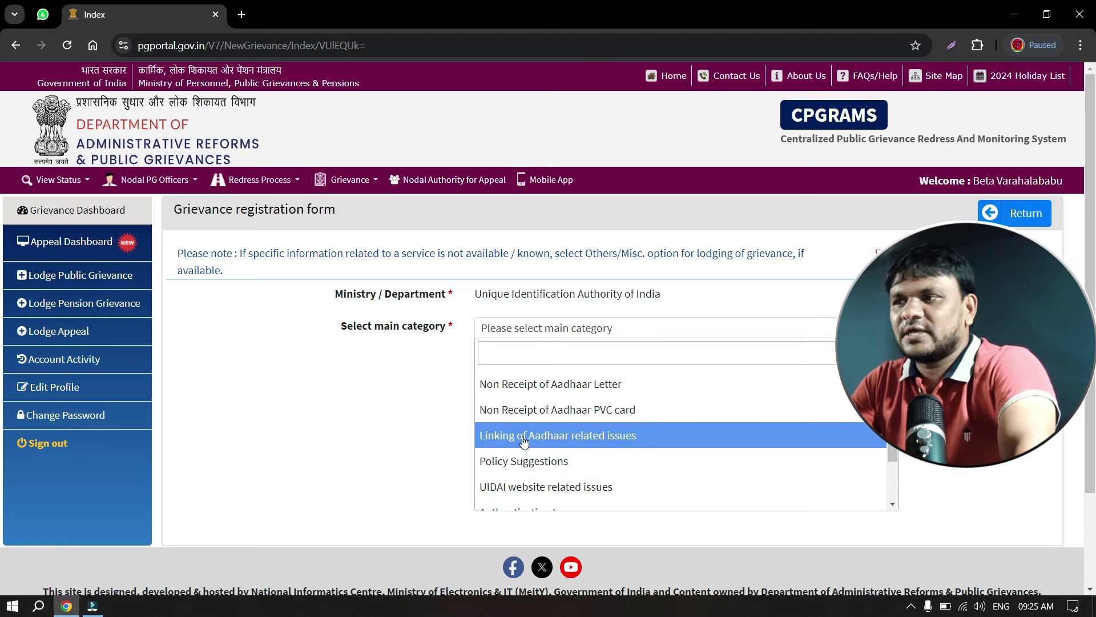
click(582, 441)
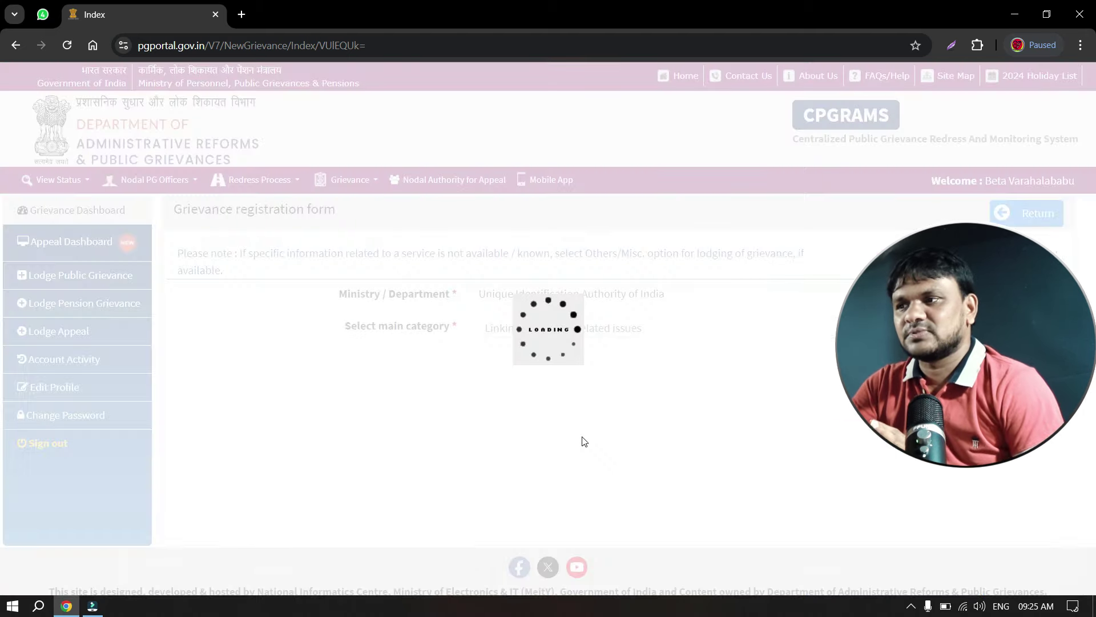
- Set the next level category to Linking of Aadhaar with Mobile Number and the Aadhaar state to Andhra Pradesh
click(546, 366)
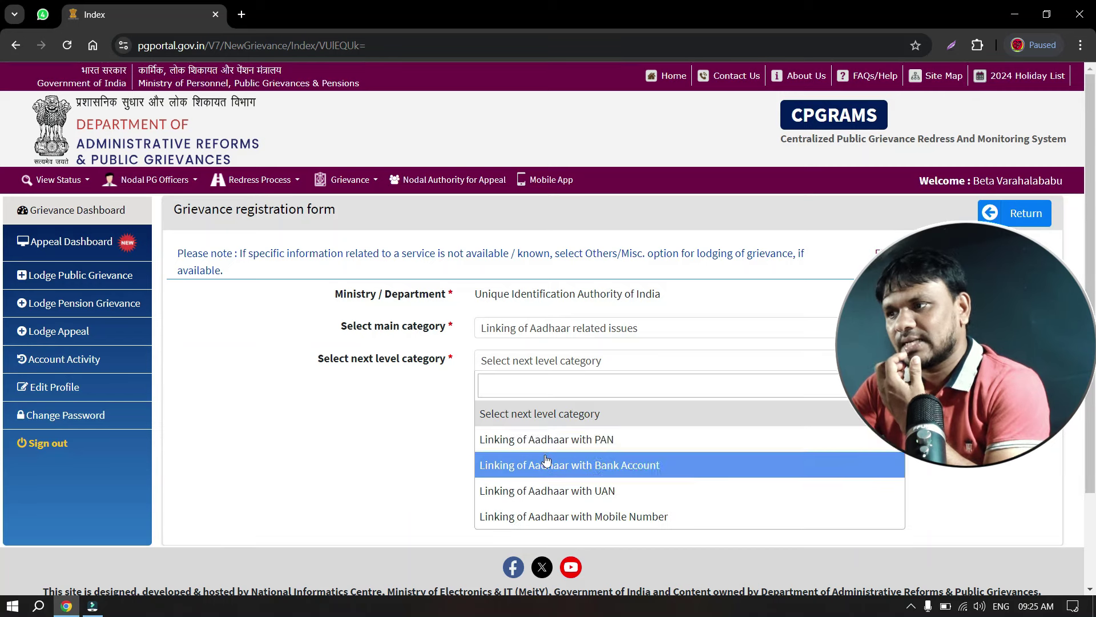
click(562, 517)
click(549, 394)
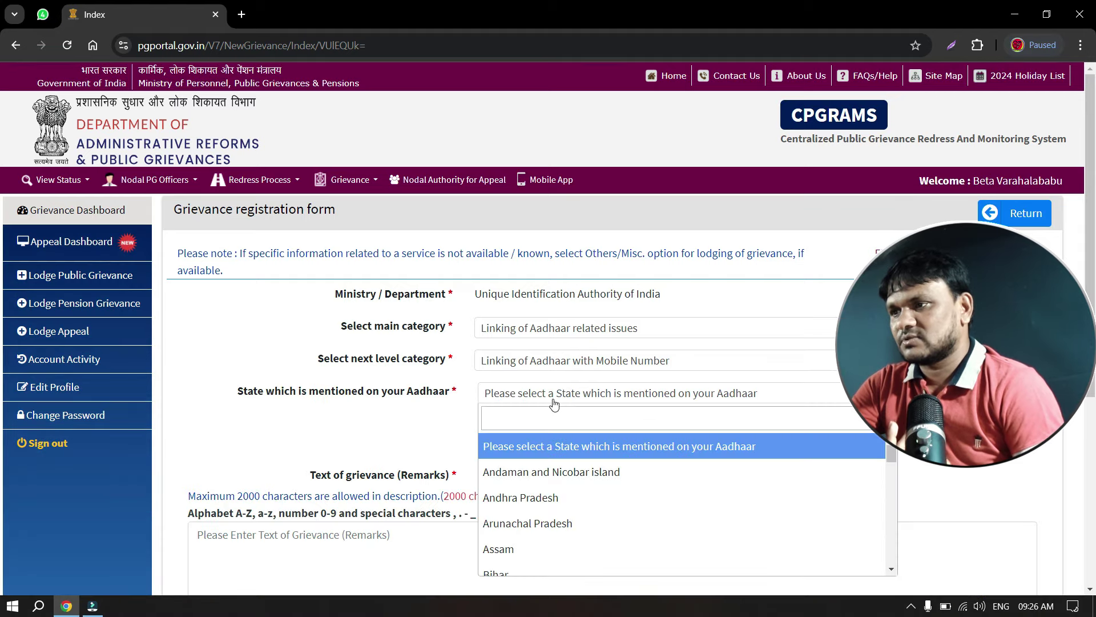
click(511, 499)
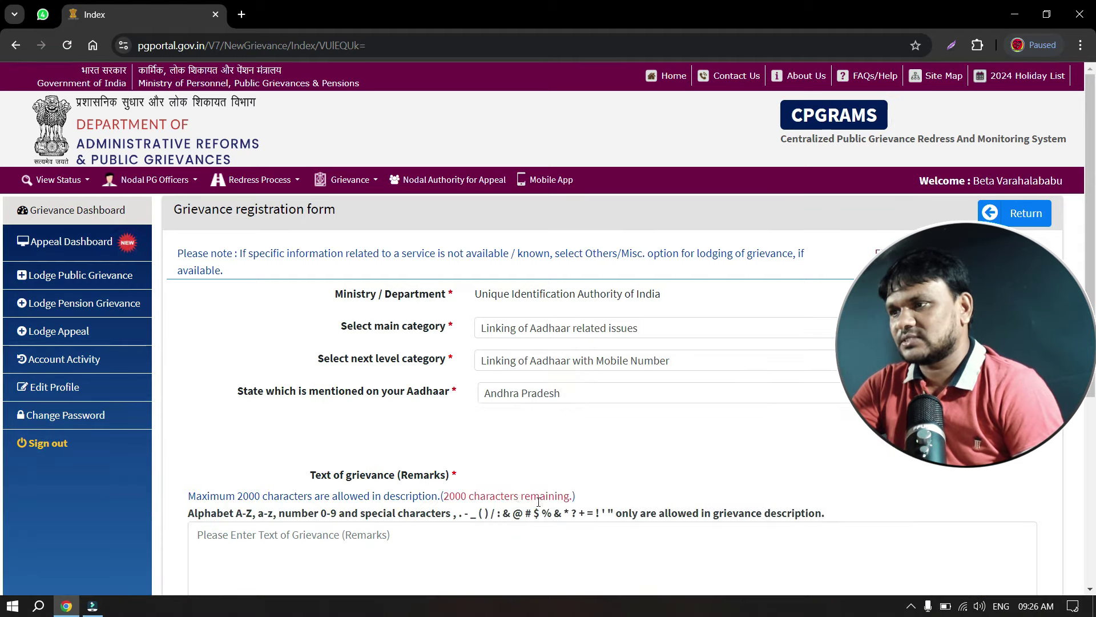
- Go through the grievance remarks and supporting document fields and proceed to the grievance details form
scroll(508, 507, down, 2)
click(461, 384)
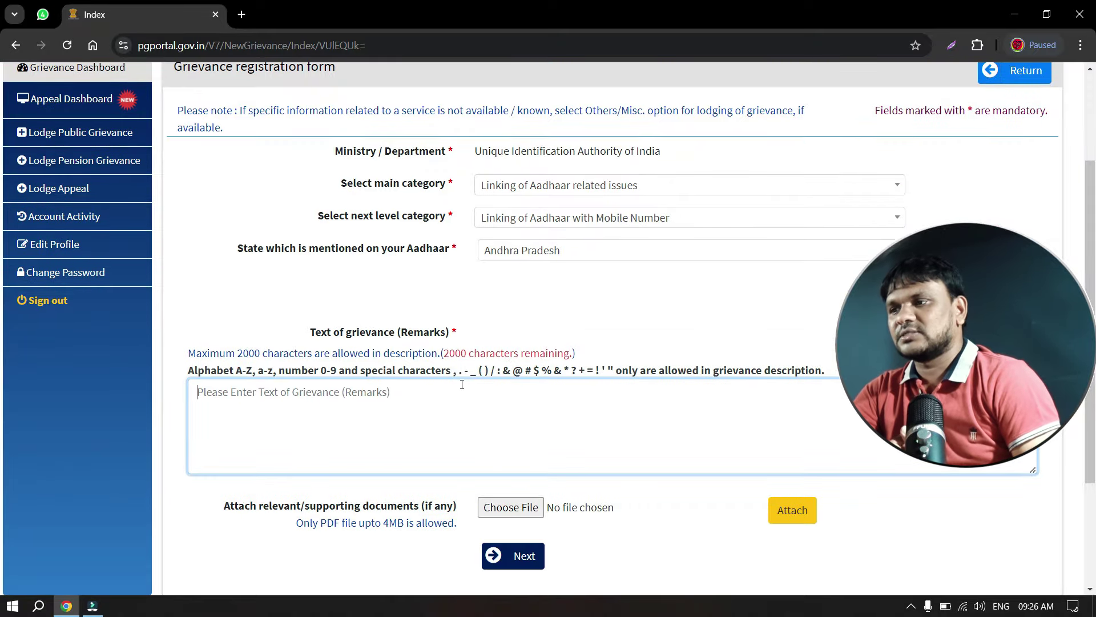
scroll(559, 469, down, 2)
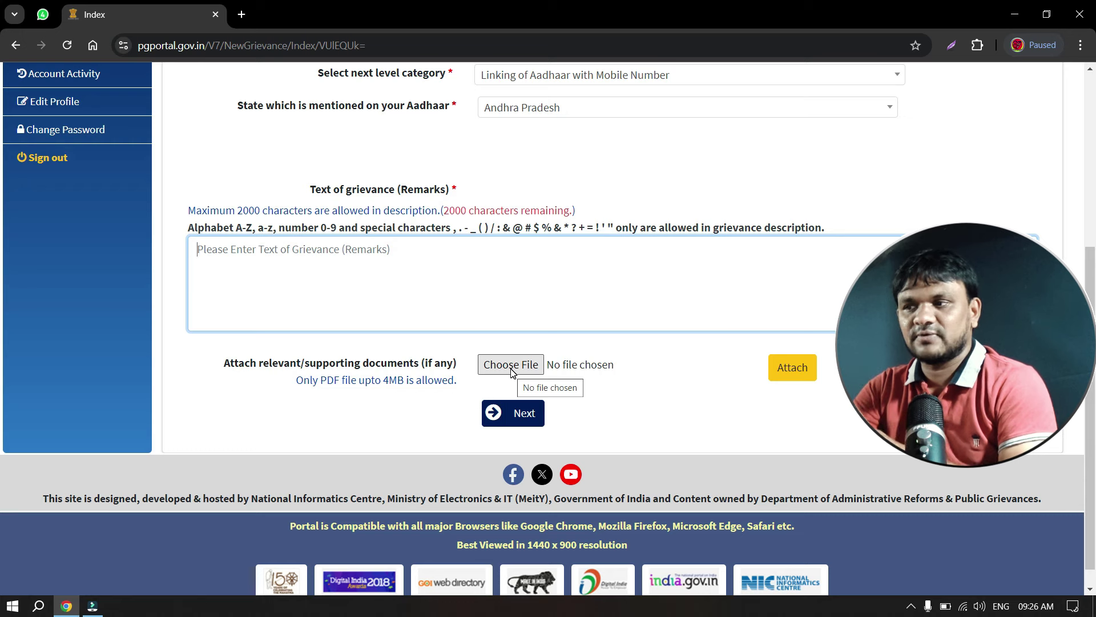
click(512, 423)
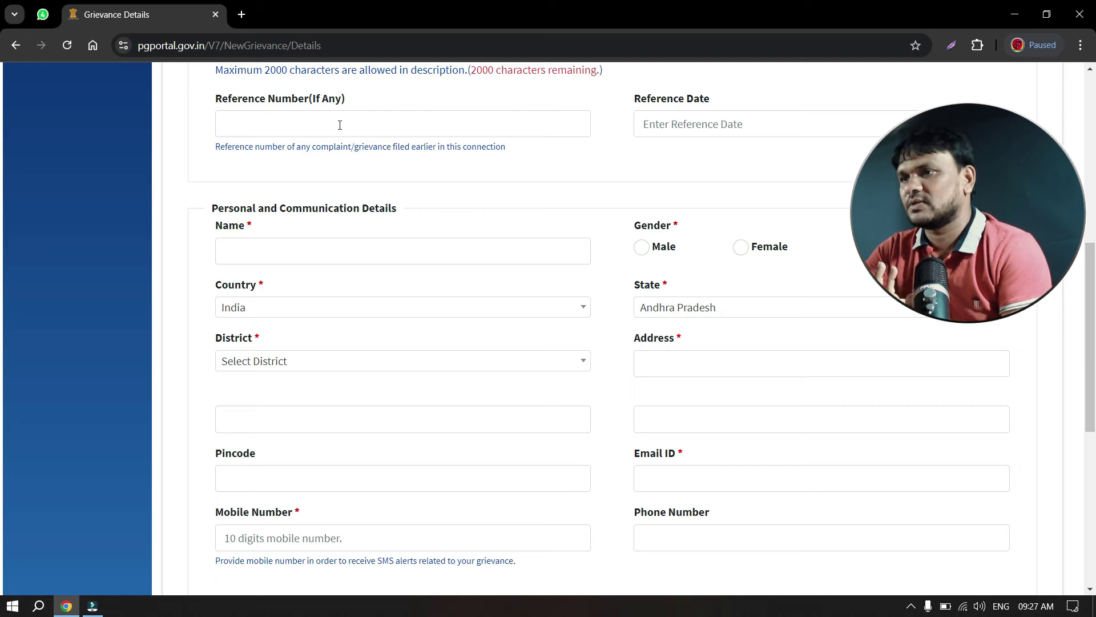
- Look through the personal and communication details, Ex-Servicemen and security code sections down to the payment option
scroll(343, 279, down, 1)
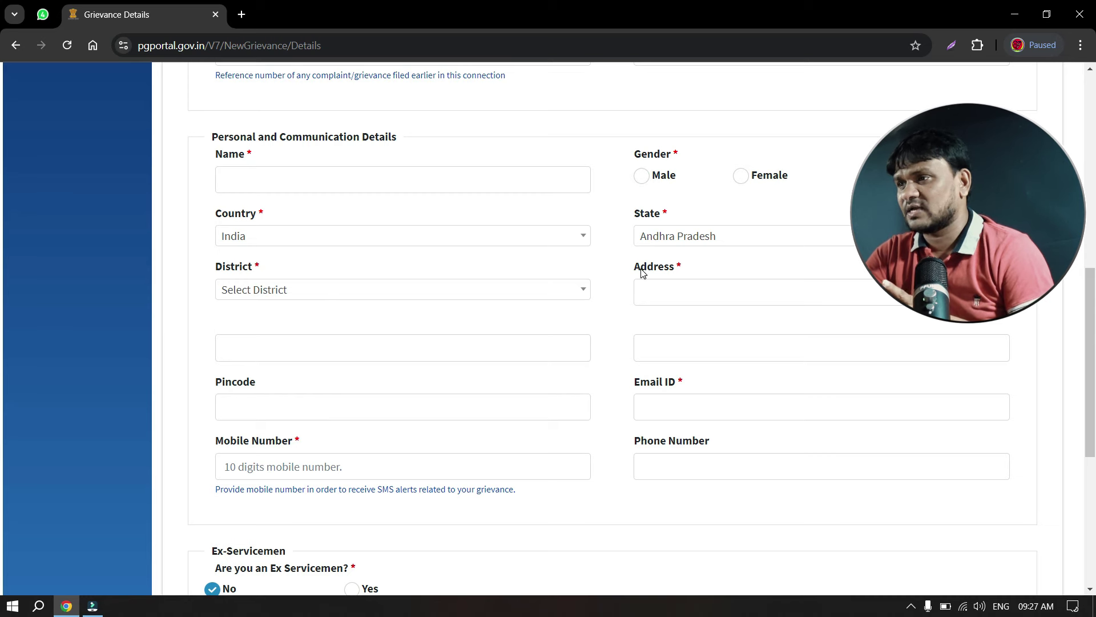
scroll(366, 411, down, 2)
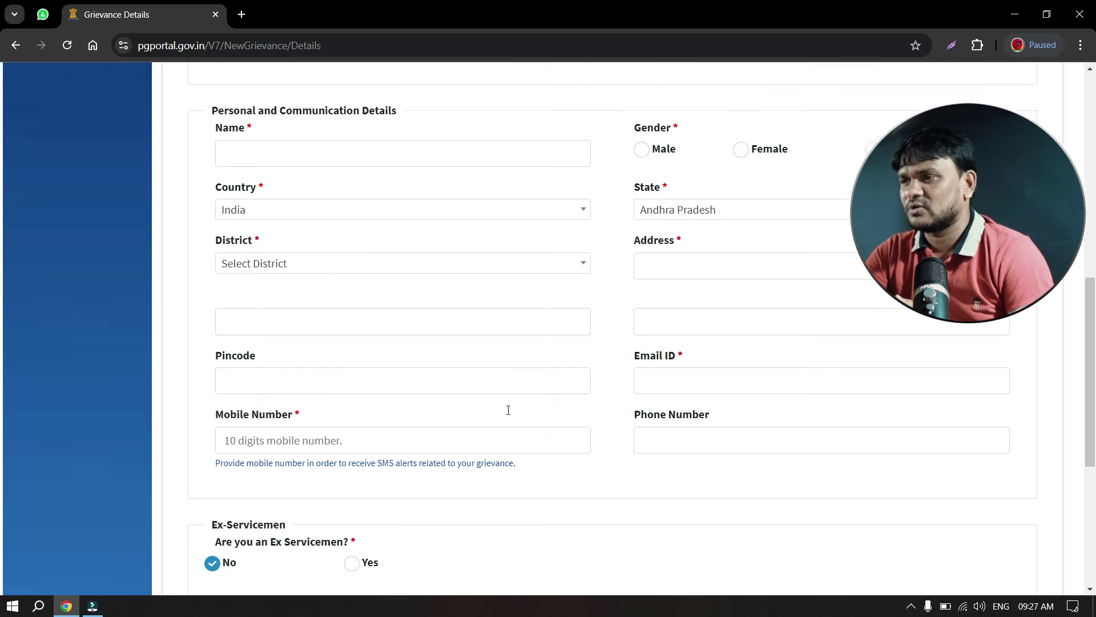
scroll(434, 342, down, 1)
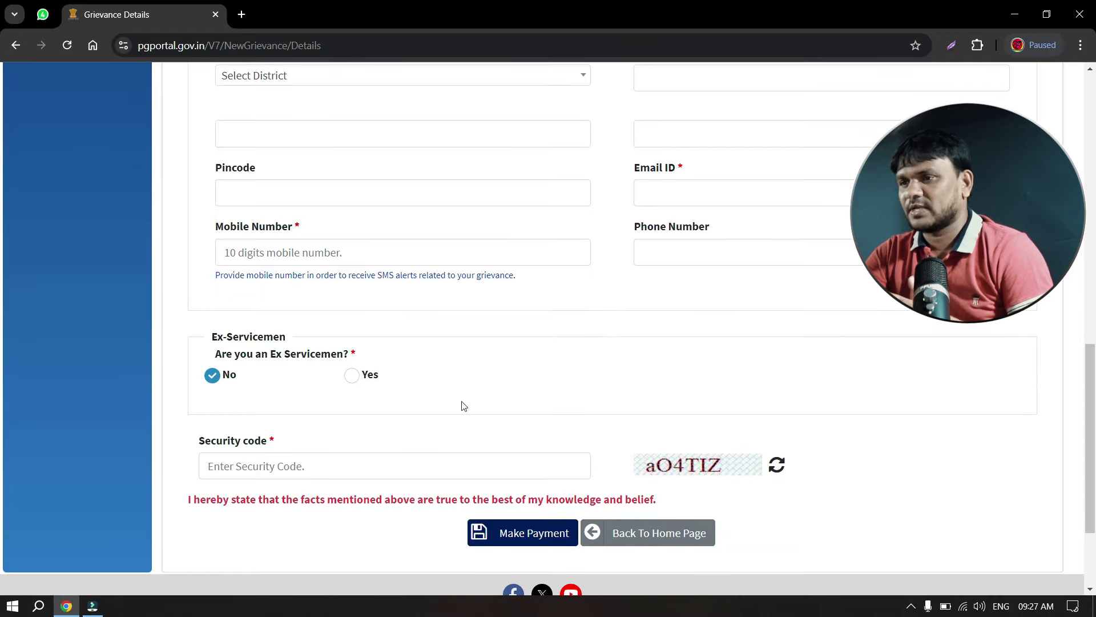
scroll(438, 464, down, 1)
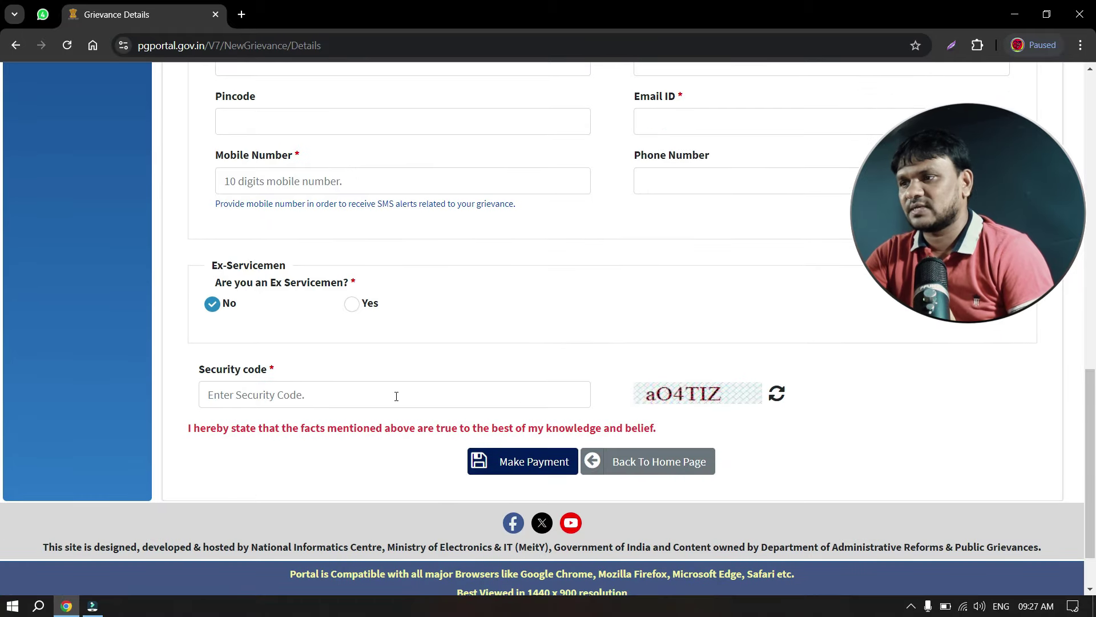
scroll(537, 469, up, 2)
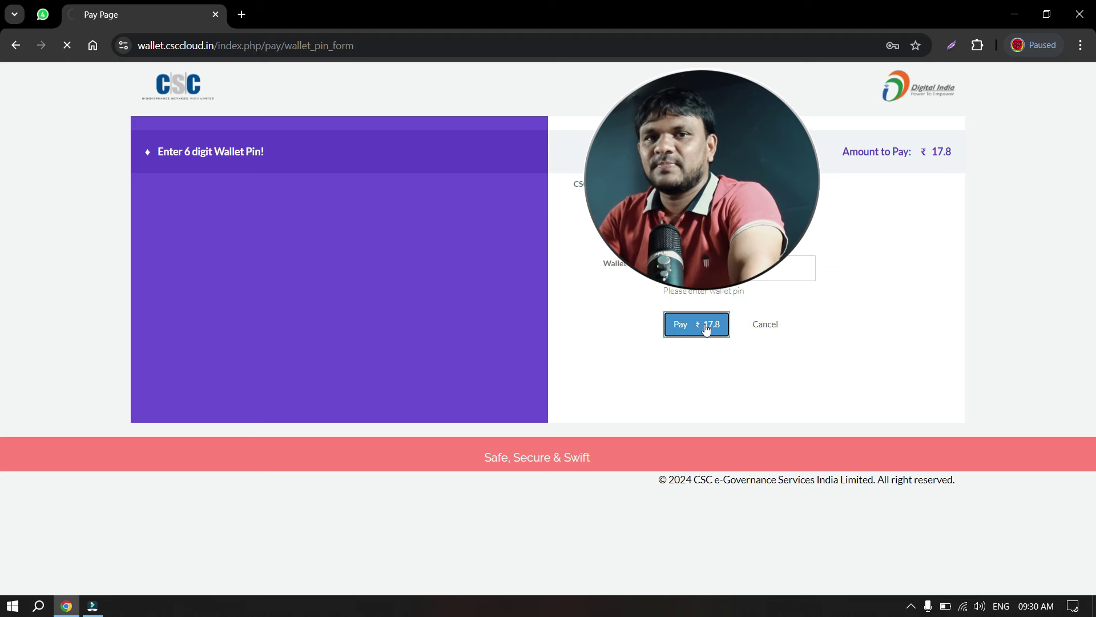
- Pay ₹17.8 from the CSC wallet and select the entry text in the first row of the transaction list
click(706, 326)
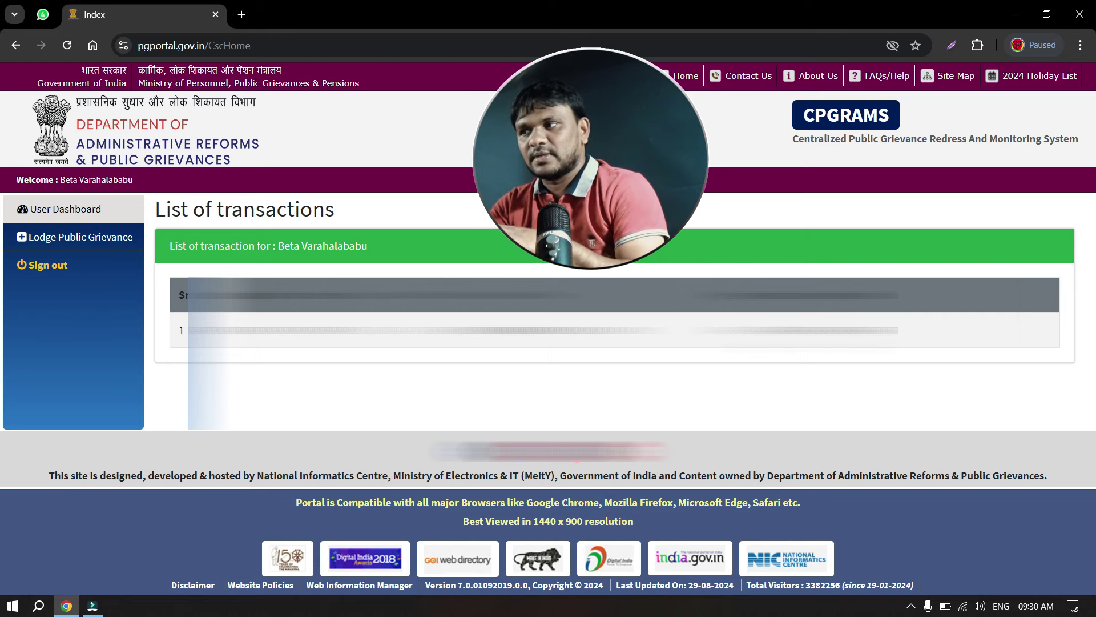
double_click(793, 330)
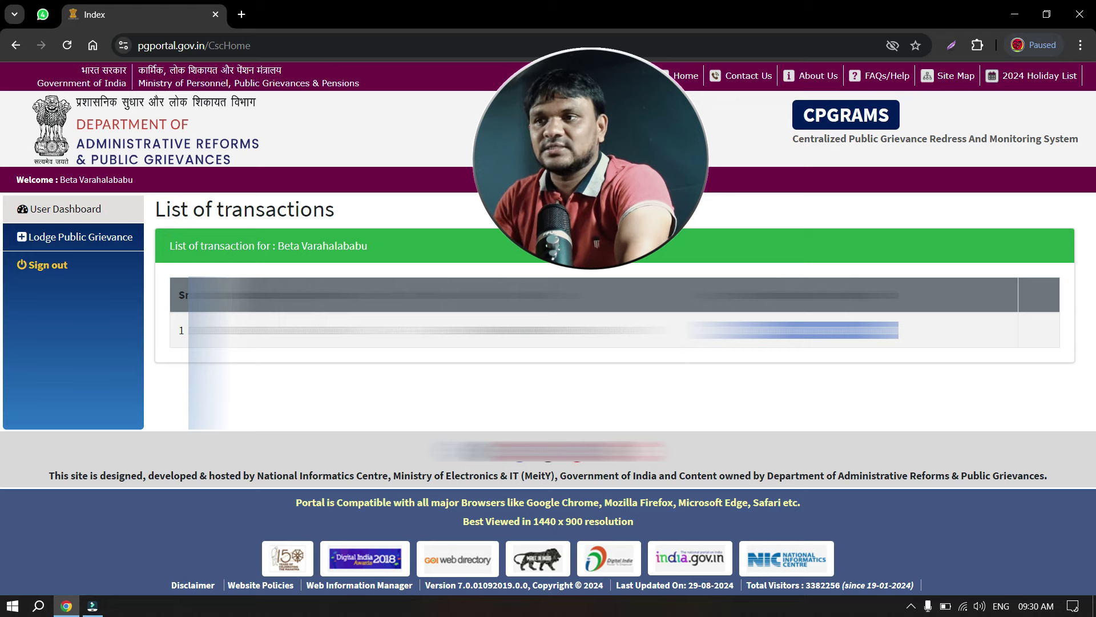
- Sign out of the grievance account and open the Grievance Status page
click(43, 264)
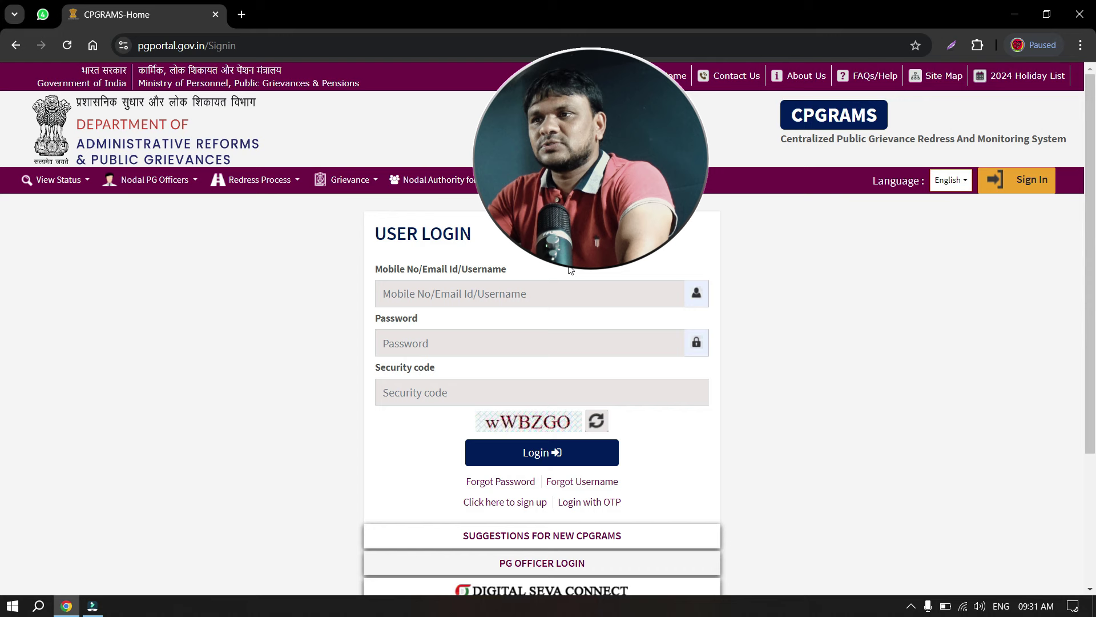
click(69, 181)
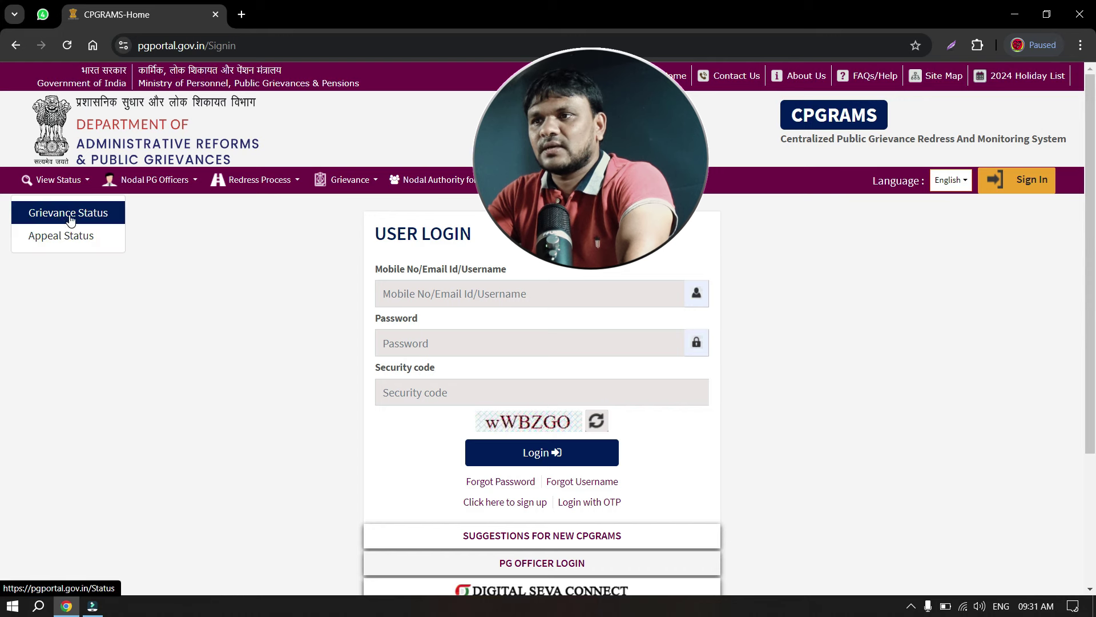
click(65, 221)
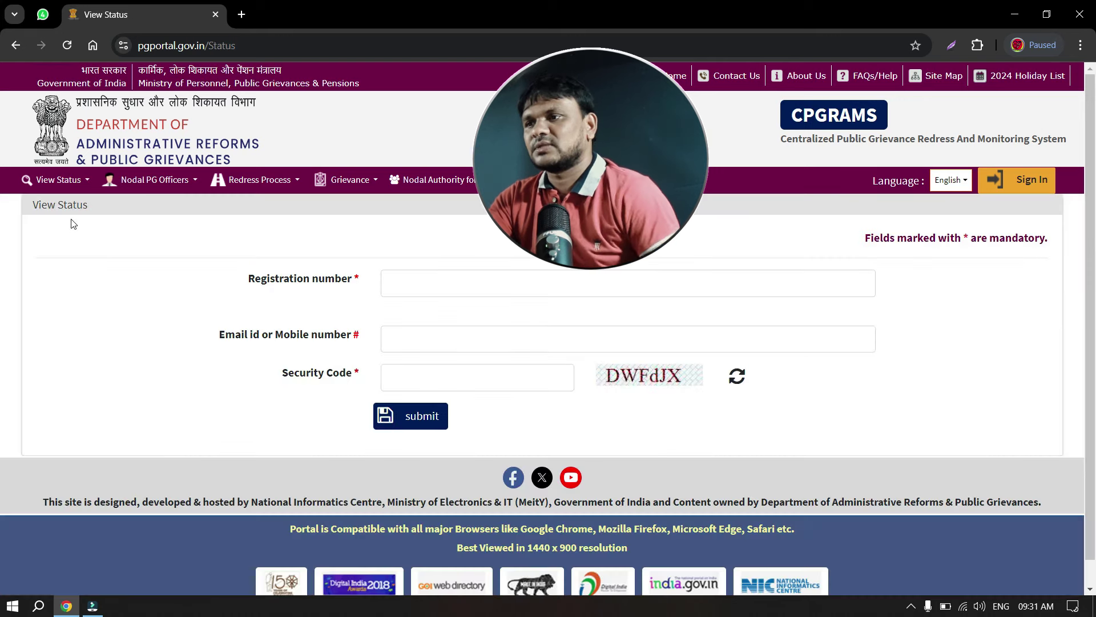